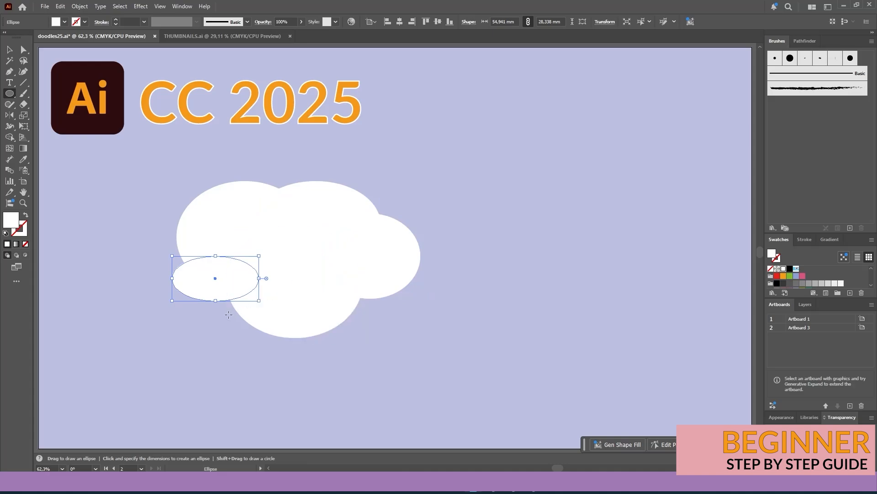
Stretch the lower-left ellipse to about 44 mm high and move it slightly inward to complete the cloud outline
left_click_drag(215, 300, 215, 325)
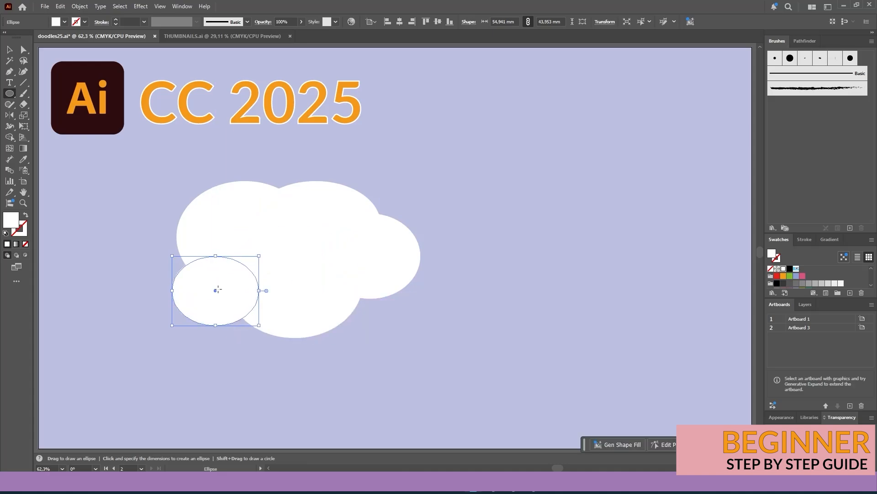
left_click(218, 289)
left_click(461, 256)
left_click(9, 50)
left_click_drag(223, 280, 232, 276)
left_click(452, 192)
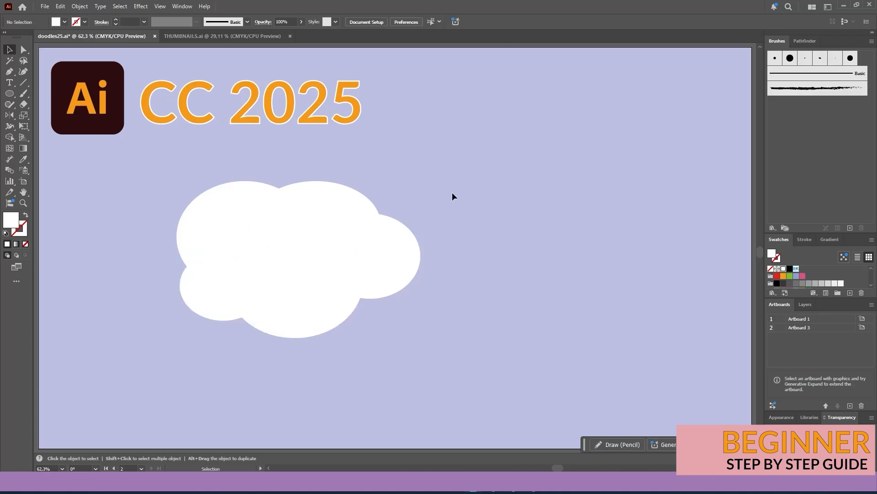
Select all the overlapping ellipses and unite them into a single cloud shape
left_click_drag(432, 152, 172, 364)
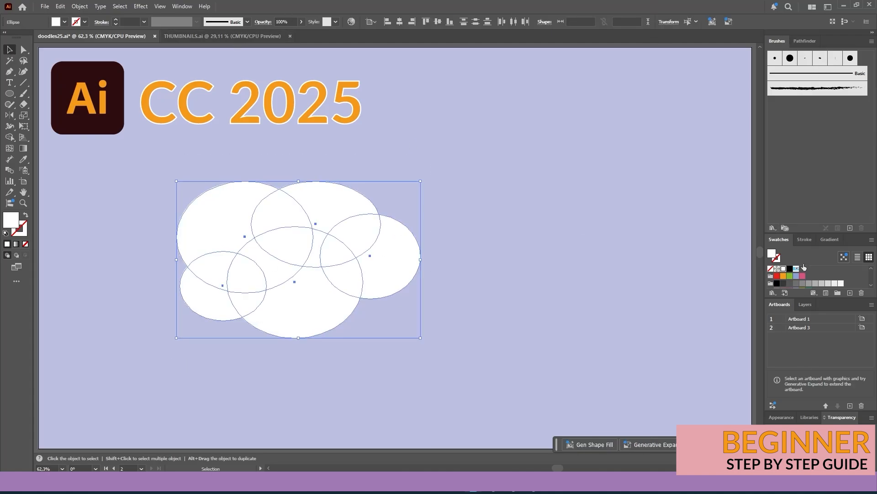
left_click(818, 41)
left_click(779, 69)
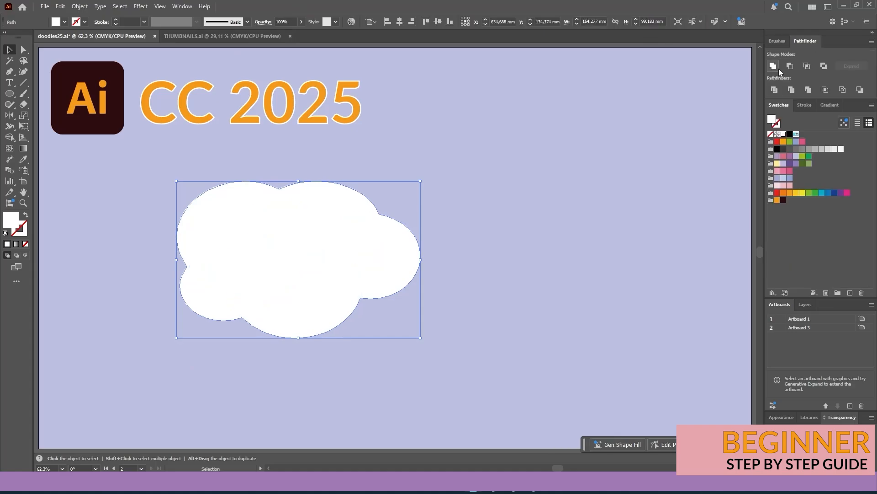
left_click(552, 223)
Duplicate the cloud with an offset down and to the right, and fill the rear copy with light purple
left_click_drag(335, 256, 400, 280)
left_click(237, 218)
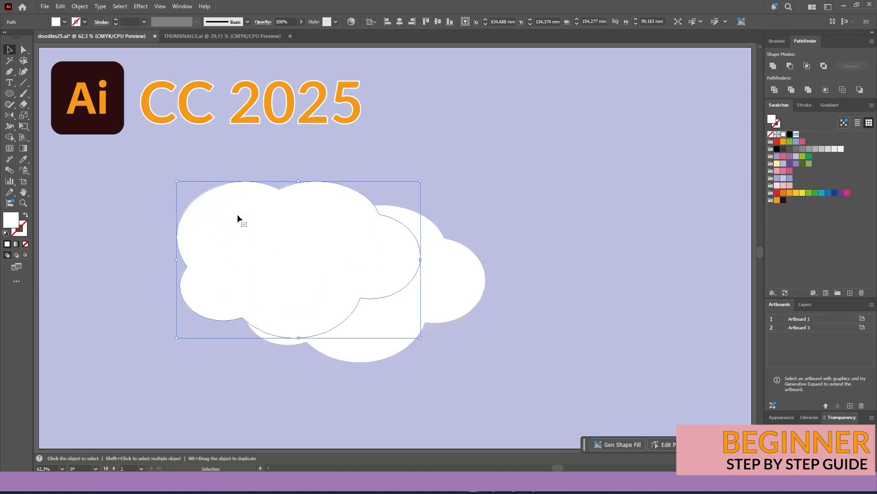
left_click(66, 22)
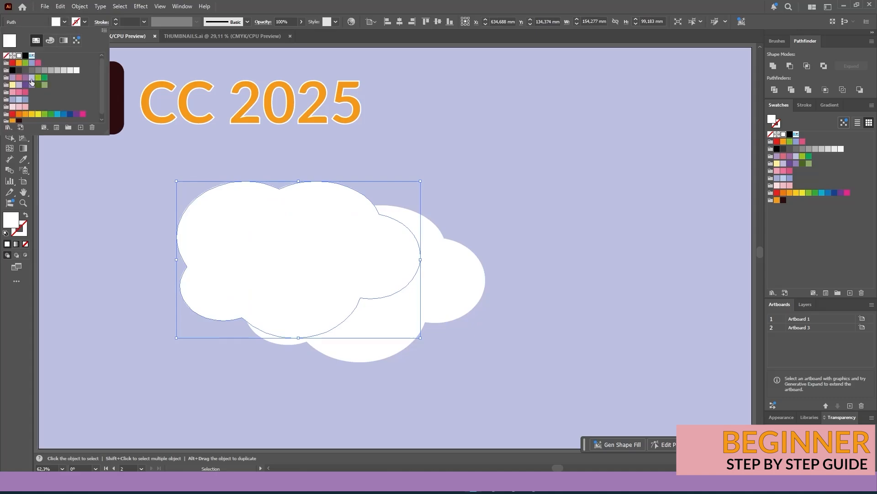
left_click(13, 78)
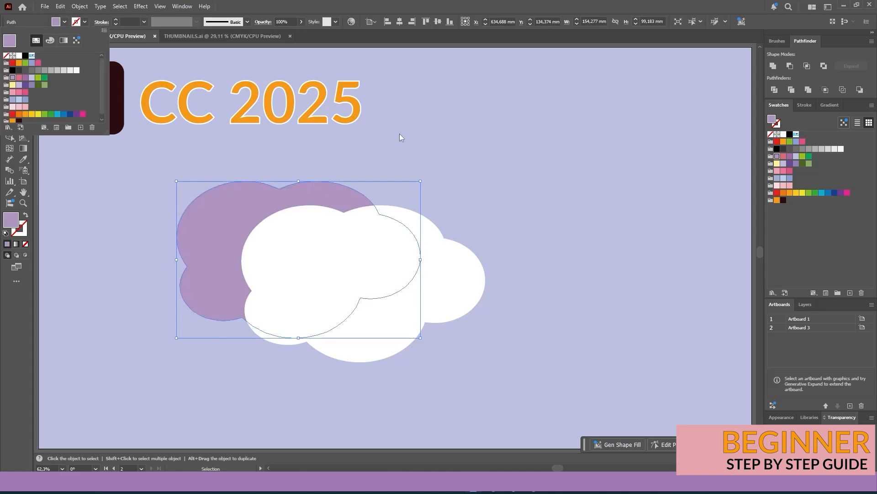
Move the white cloud over the purple one, leaving a thin purple edge along its upper-left side
left_click_drag(430, 244, 368, 228)
left_click(478, 213)
left_click_drag(341, 272, 336, 273)
left_click(467, 255)
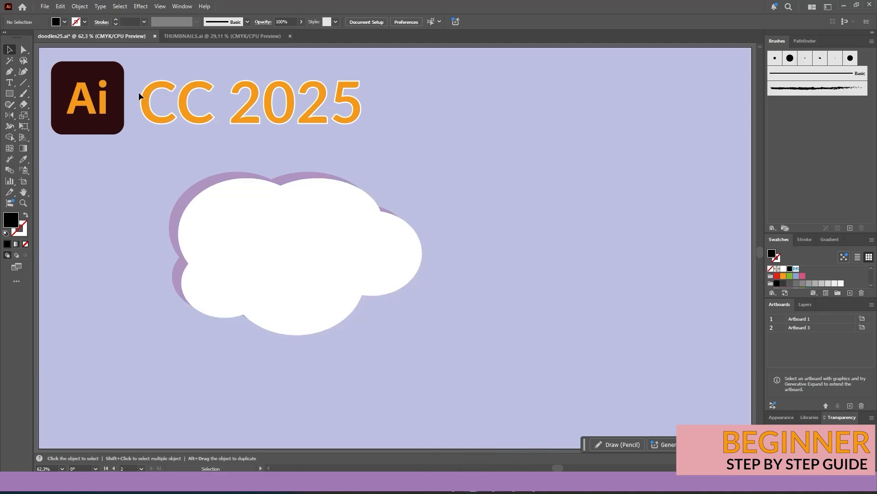
Duplicate the two-tone cloud group to its upper right and scale the copy proportionally to about 32 × 21 mm
left_click(286, 275)
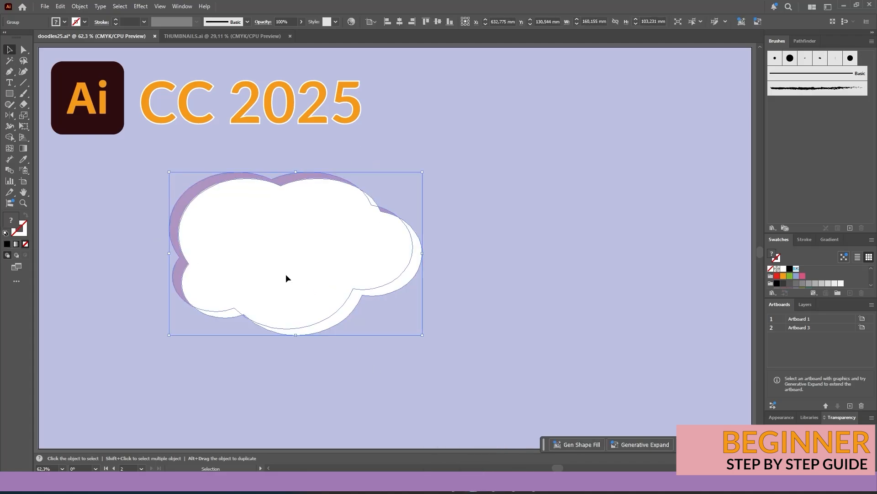
left_click_drag(286, 274, 569, 226, "alt")
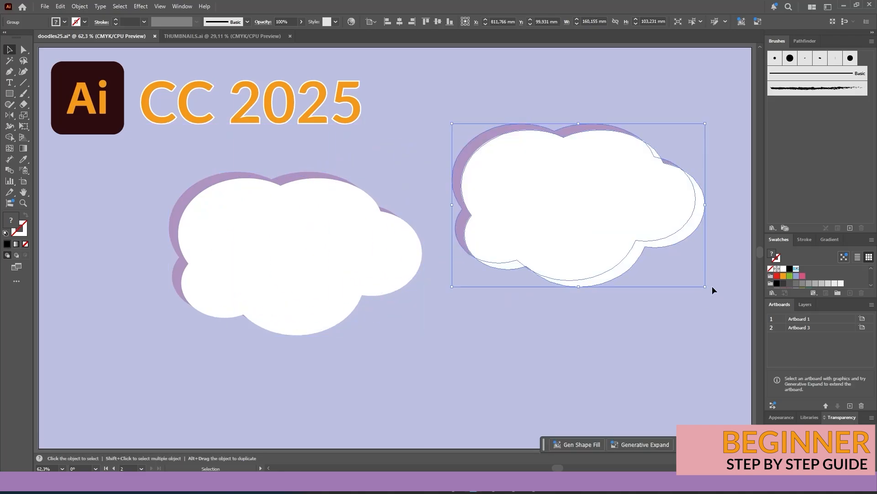
left_click_drag(708, 288, 502, 176, "shift")
Create a new scatter brush from the small cloud
mouse_move(482, 137)
left_mouse_down()
mouse_move(570, 172)
mouse_move(808, 105)
left_mouse_up()
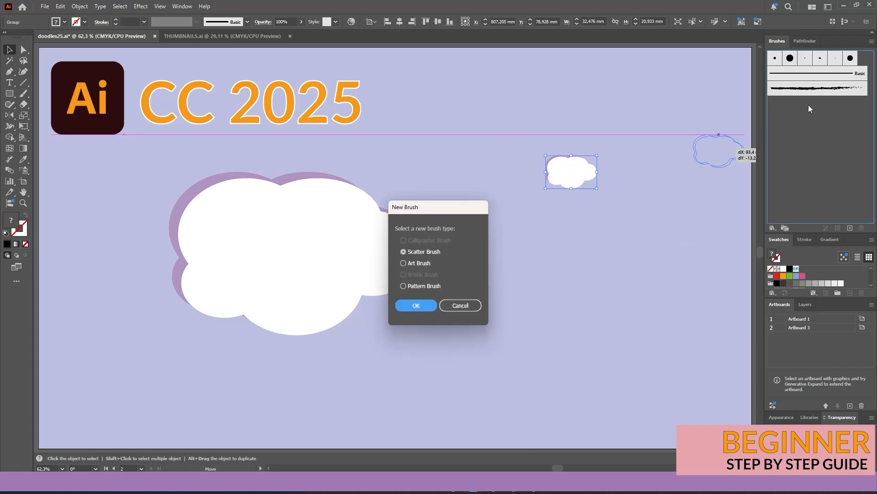
left_click(405, 262)
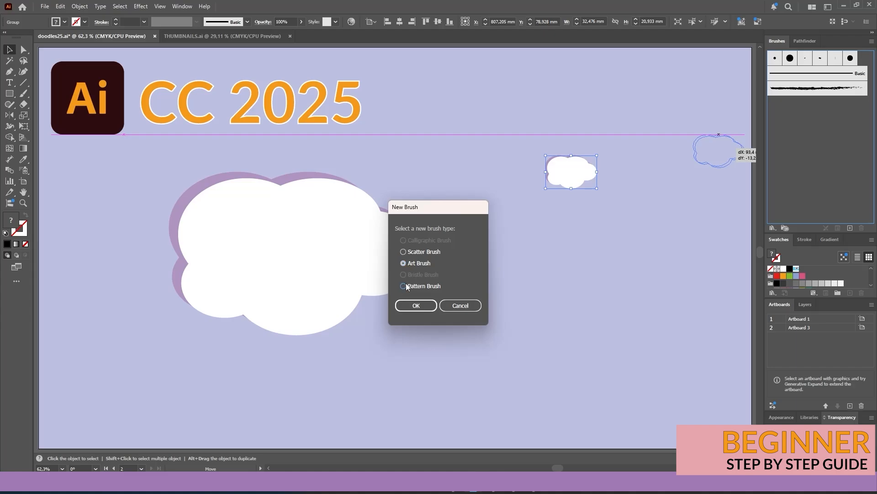
left_click(403, 252)
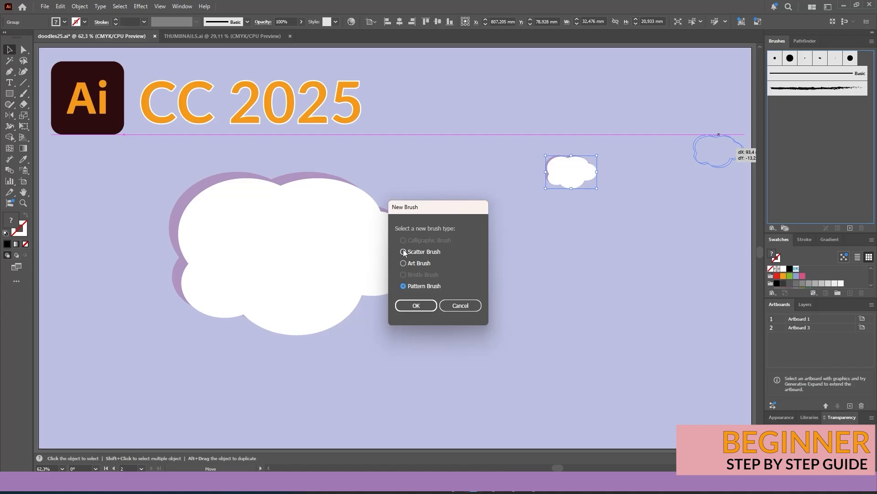
left_click(428, 304)
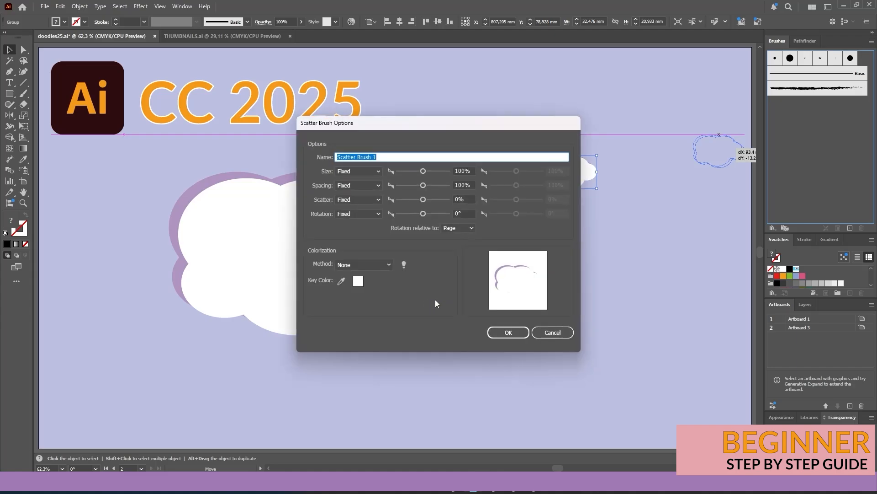
Set the scatter brush size to Random, ranging from 87% to 200%, and save the brush
left_click(351, 171)
left_click(359, 192)
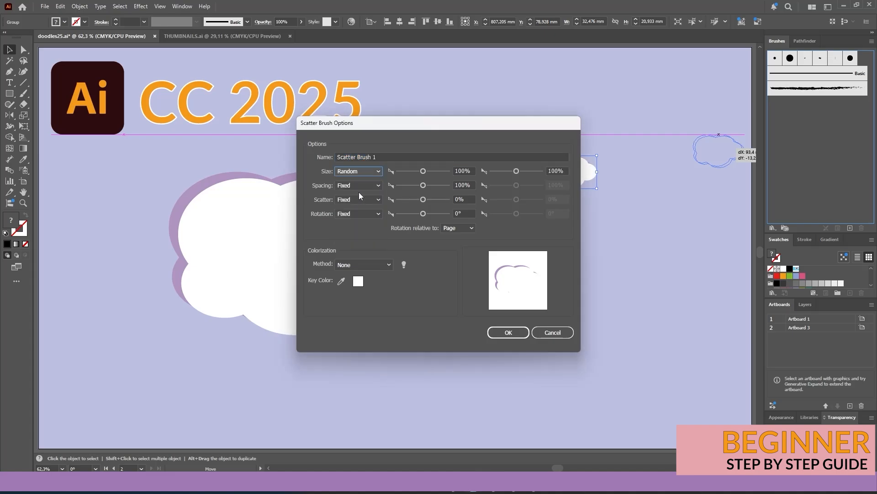
left_click(417, 170)
left_click(527, 171)
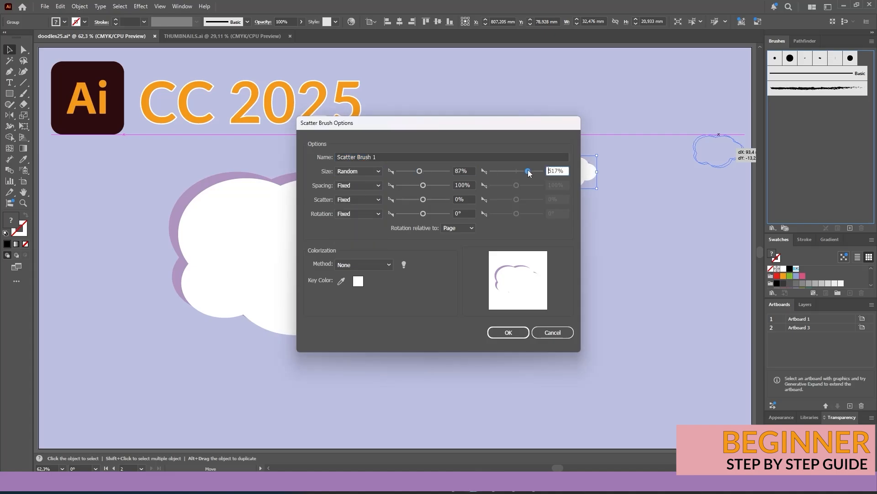
left_click_drag(527, 171, 523, 171)
key("Return")
Reopen the cloud brush options and set the spacing to Random, ranging from 73% to 200%
double_click(775, 74)
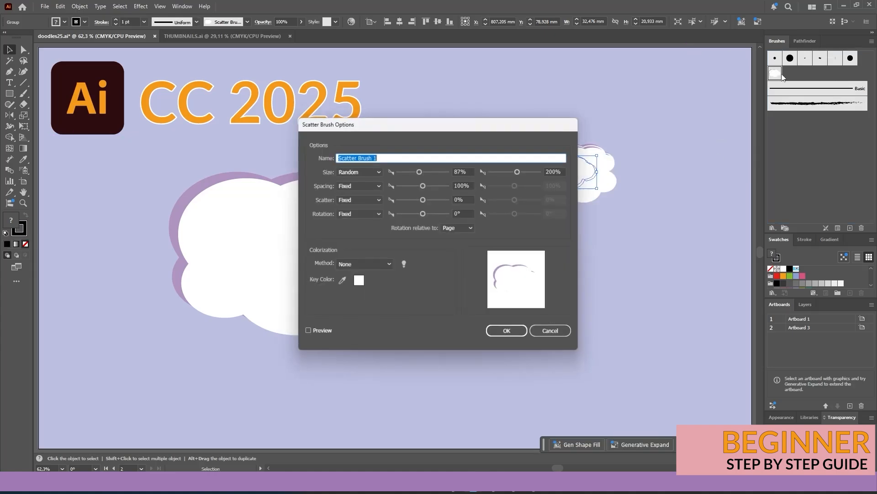
left_click(363, 188)
left_click(362, 205)
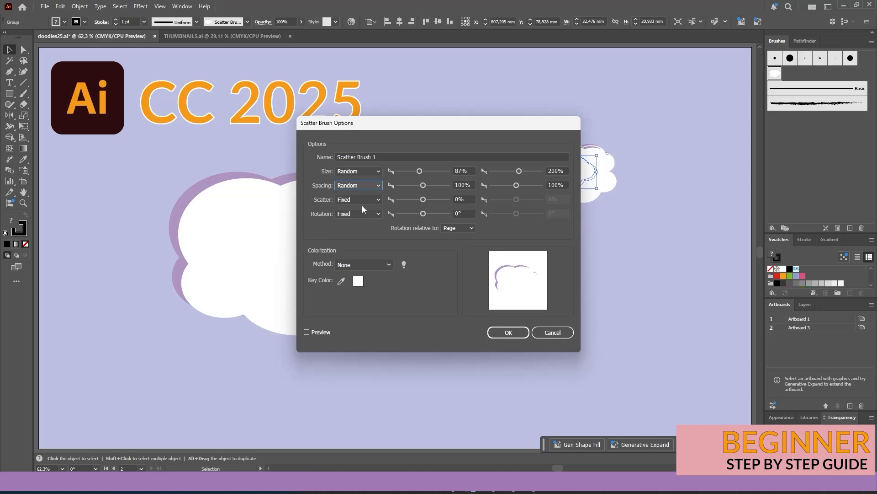
left_click_drag(420, 186, 416, 185)
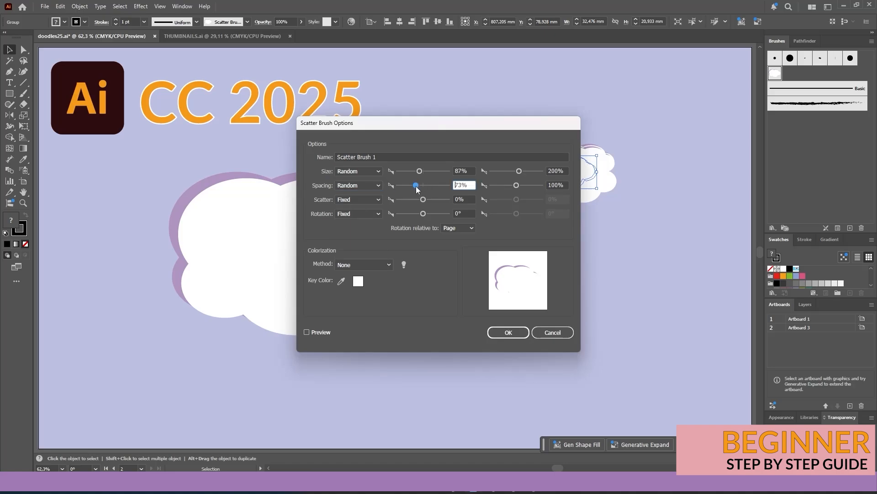
left_click(516, 185)
left_click_drag(515, 185, 519, 186)
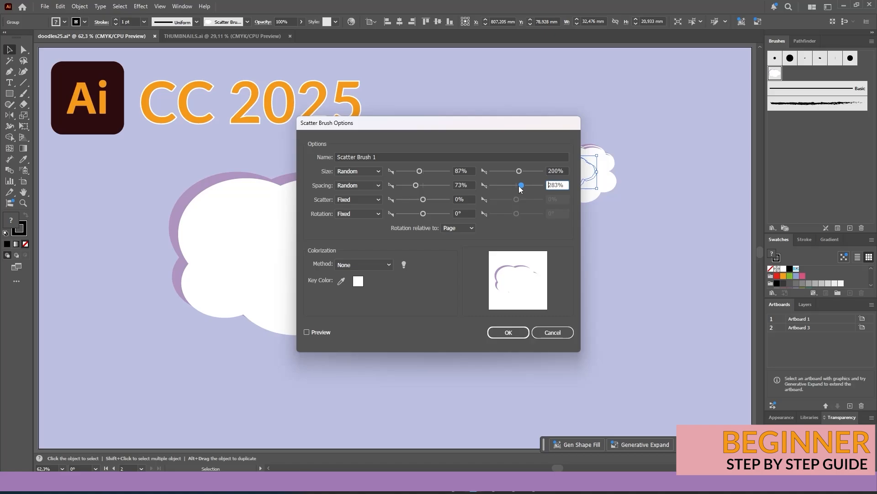
double_click(557, 185)
type("200")
key("Tab")
Set the brush scatter to Random, ranging from -93% to 74%
left_click(376, 202)
left_click(372, 216)
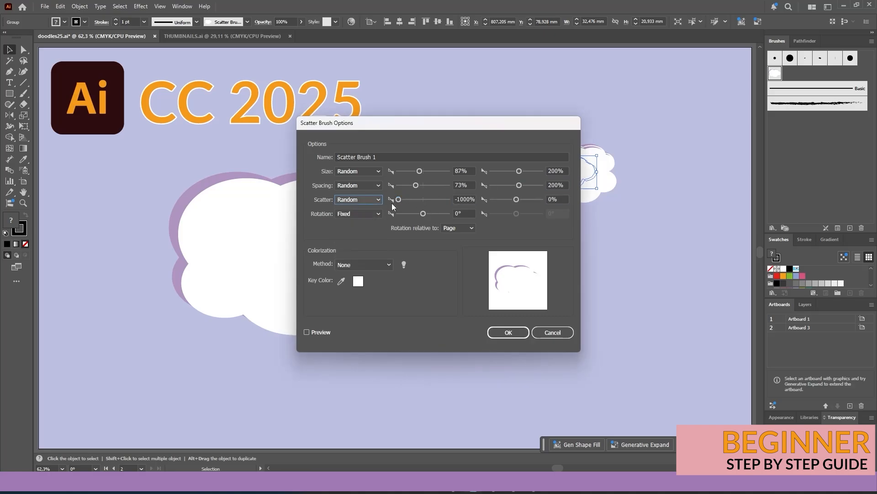
left_click_drag(398, 200, 420, 199)
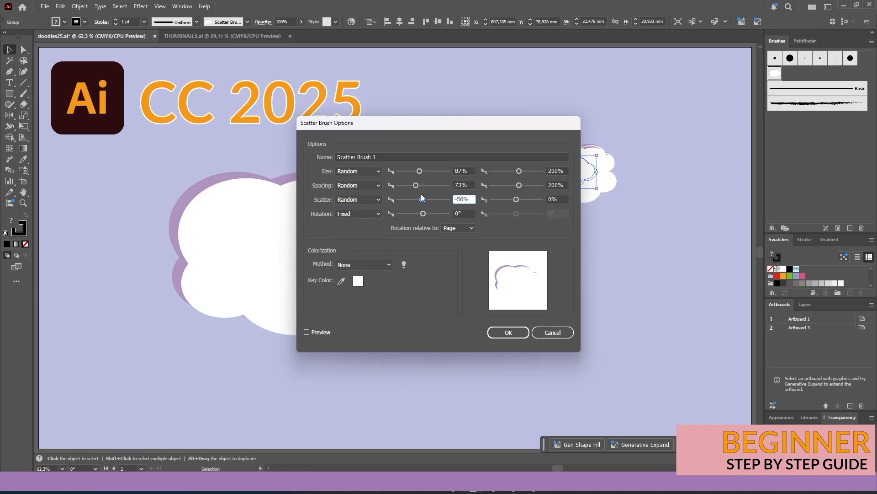
left_click(523, 199)
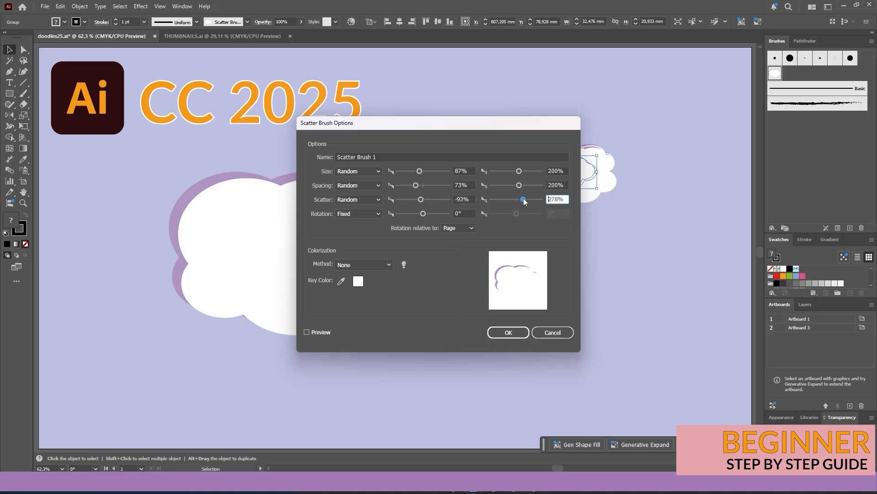
left_click_drag(521, 199, 519, 200)
Set the brush rotation to Random, from -180° to 180°, and apply the brush changes to existing strokes
left_click(350, 214)
left_click(352, 230)
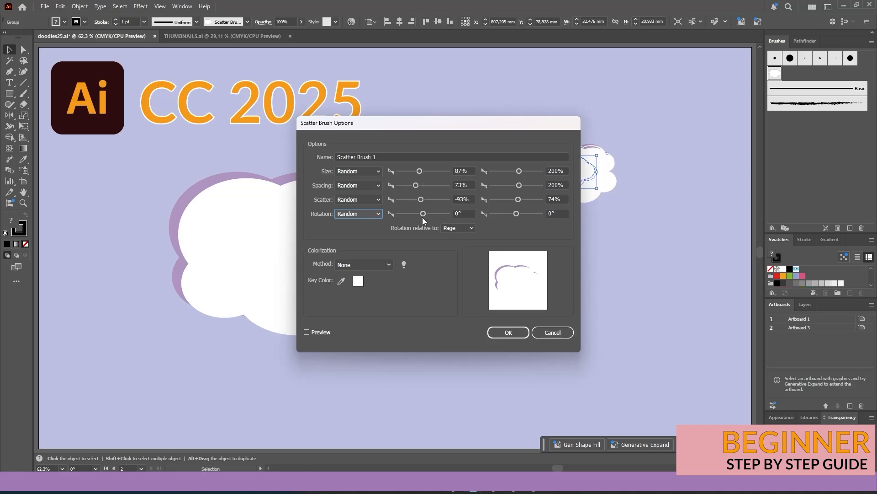
left_click_drag(422, 215, 386, 218)
left_click_drag(516, 214, 513, 213)
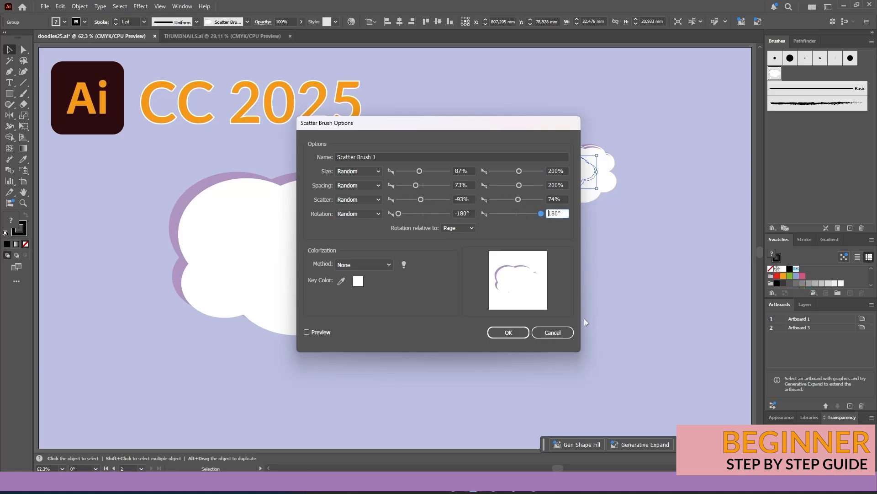
left_click(508, 332)
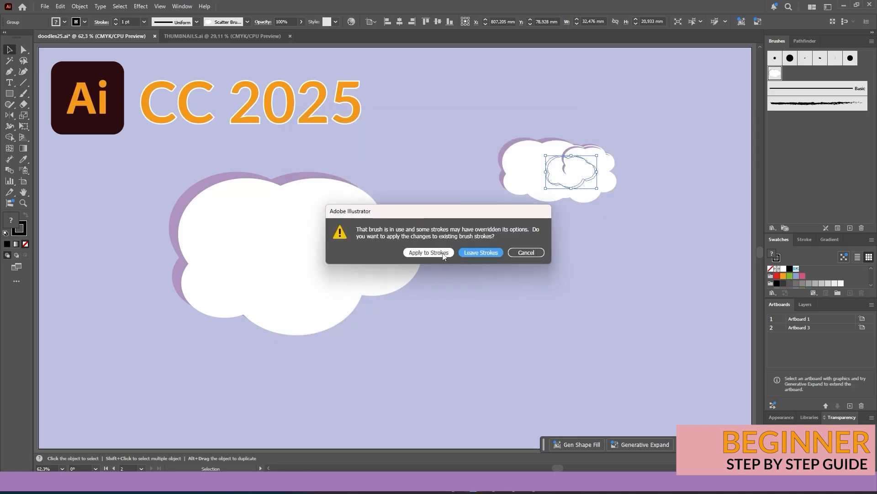
left_click(428, 252)
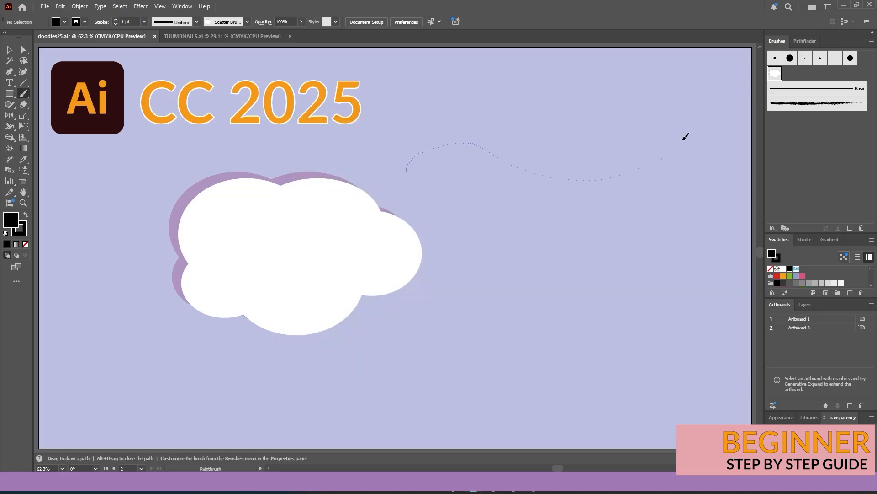
Paint test strokes with the cloud scatter brush in the empty area beside the large cloud
left_click_drag(685, 136, 685, 137)
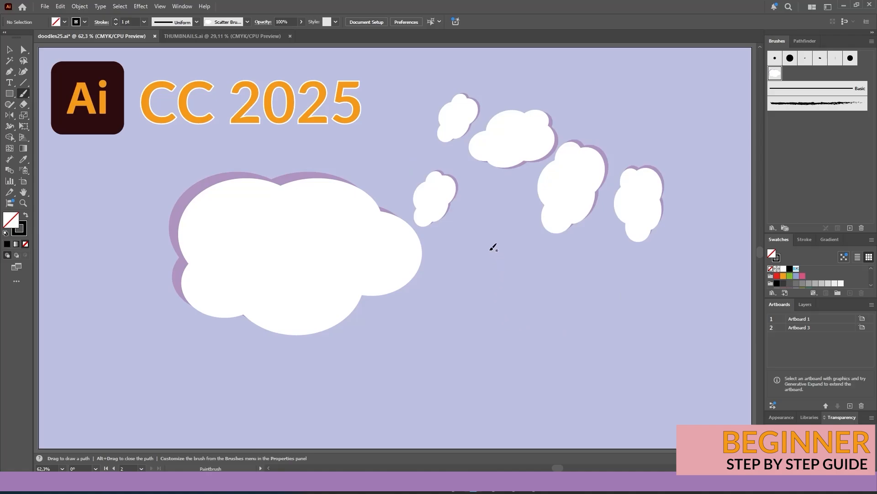
left_click_drag(493, 247, 554, 305)
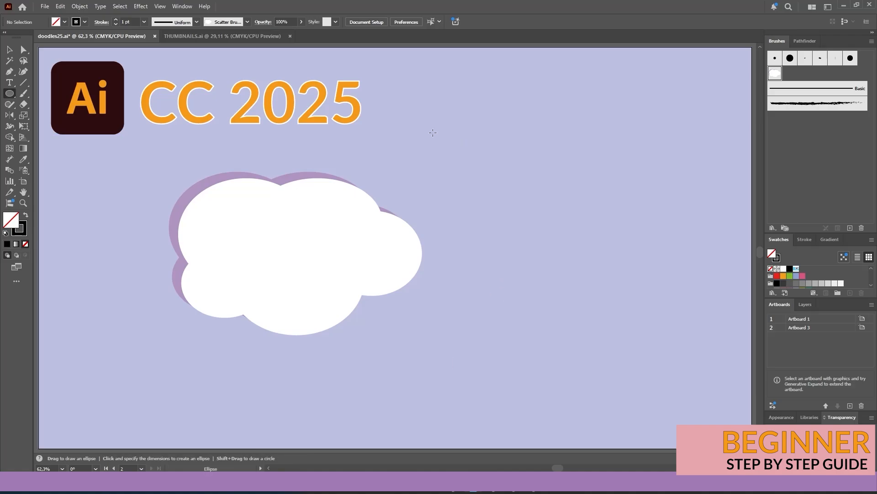
Draw an ellipse about 184 × 126 mm beside the cloud and give it the cloud's white fill without a stroke
left_click_drag(426, 106, 717, 304)
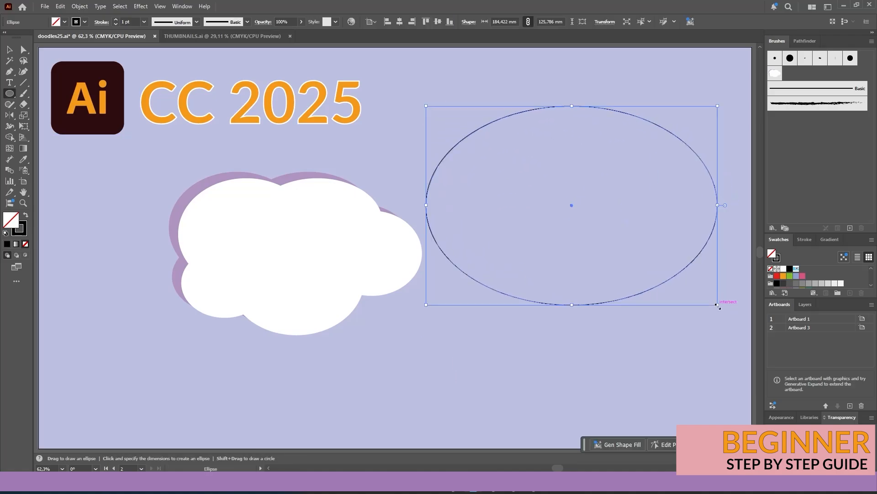
left_click(23, 159)
left_click(239, 247)
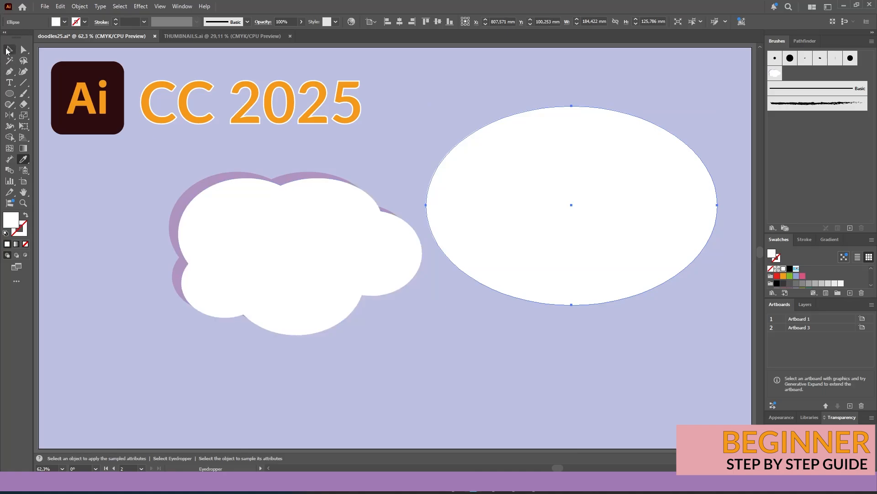
Duplicate the ellipse slightly up and to the left, and subtract the copy from the original to leave a crescent
left_click(10, 49)
left_click_drag(508, 266, 493, 249)
left_click(701, 165, "shift")
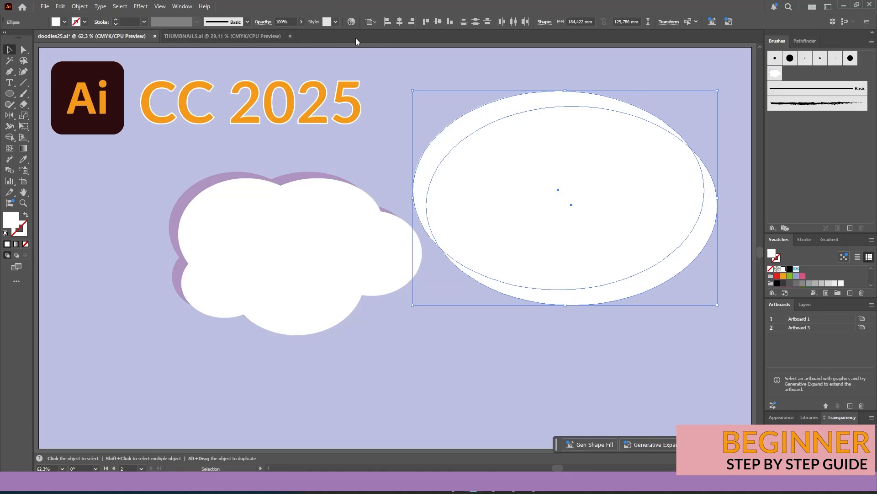
left_click(805, 40)
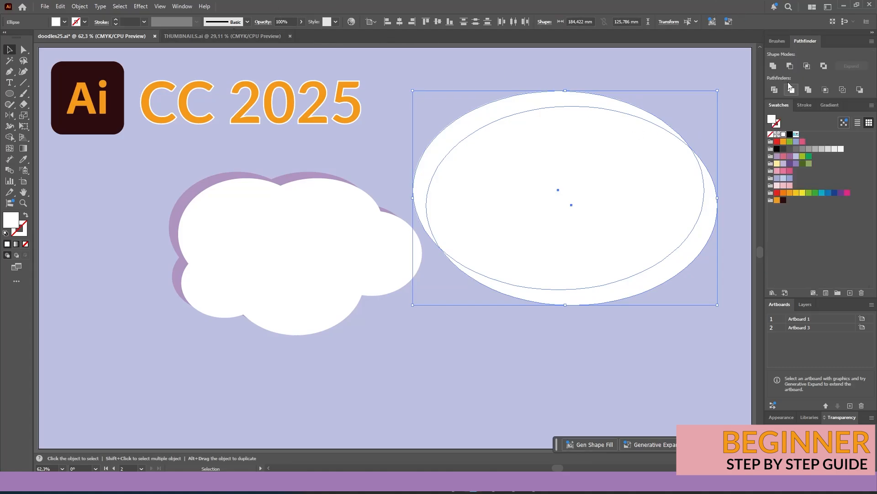
left_click(789, 67)
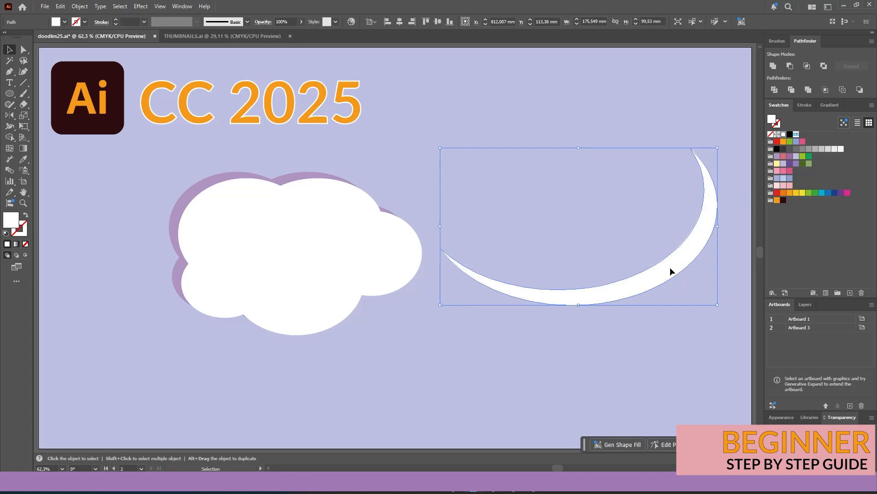
Duplicate the white crescent slightly up and to the left, and fill the copy with the cloud's purple shadow colour
left_click_drag(670, 268, 666, 268, "alt")
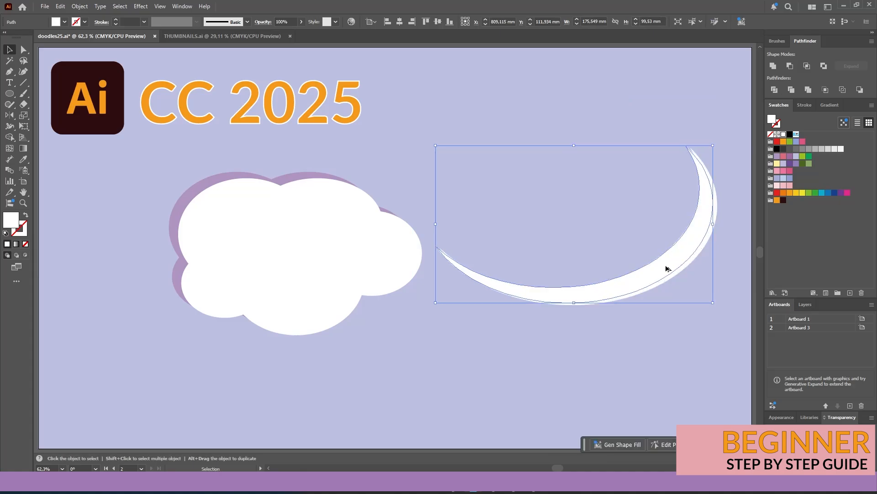
left_click(27, 159)
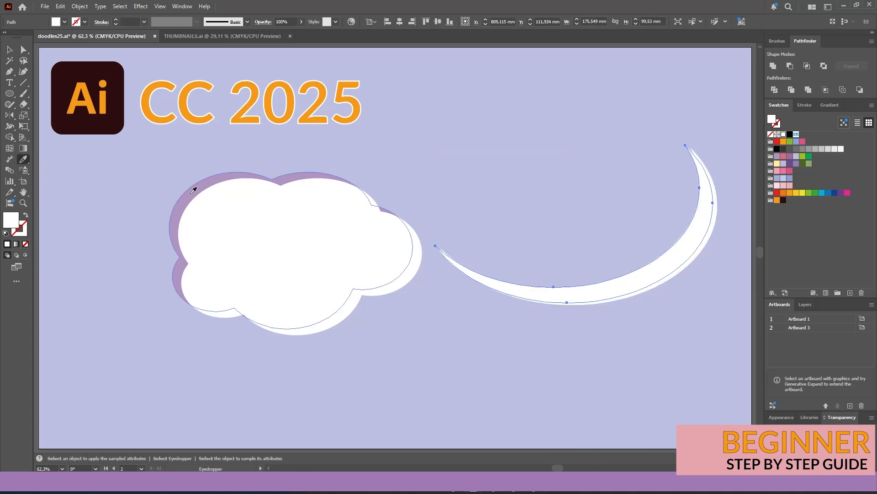
left_click(179, 177)
left_click(9, 50)
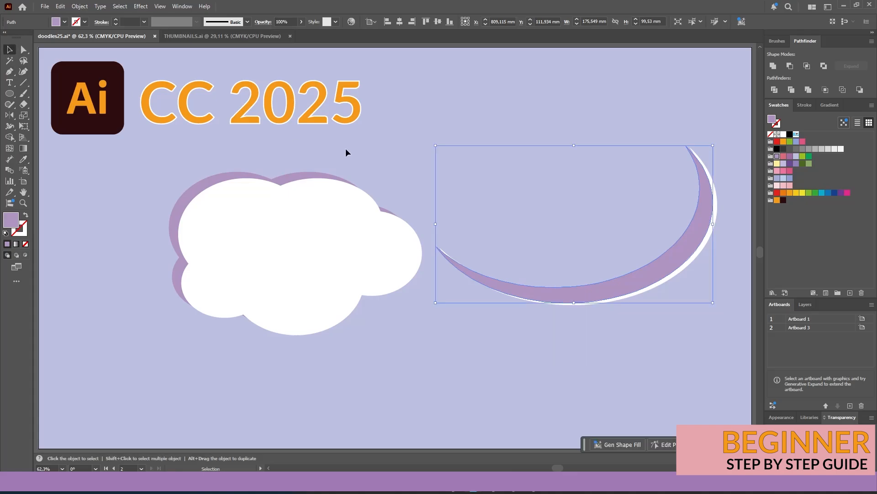
Align the white and purple crescents on their horizontal centres and move the pair up towards the cloud
left_click(640, 242)
left_click_drag(729, 149, 666, 235)
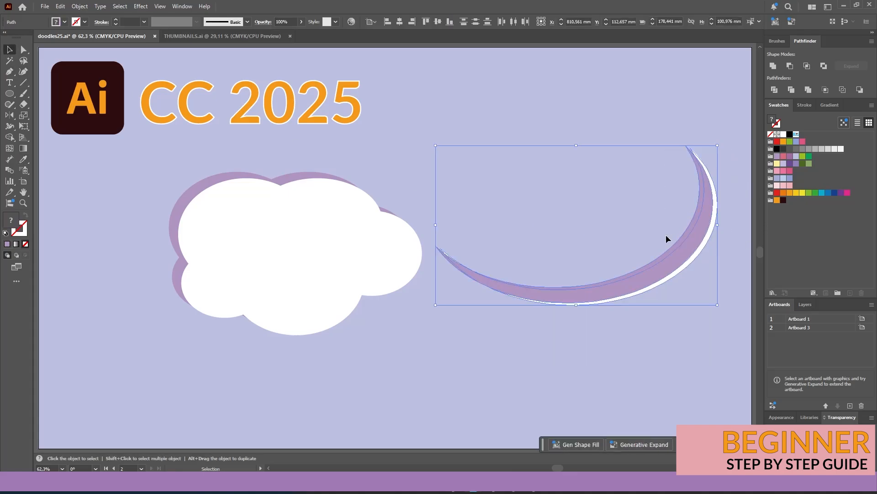
left_click(397, 23)
left_click_drag(525, 227, 669, 200)
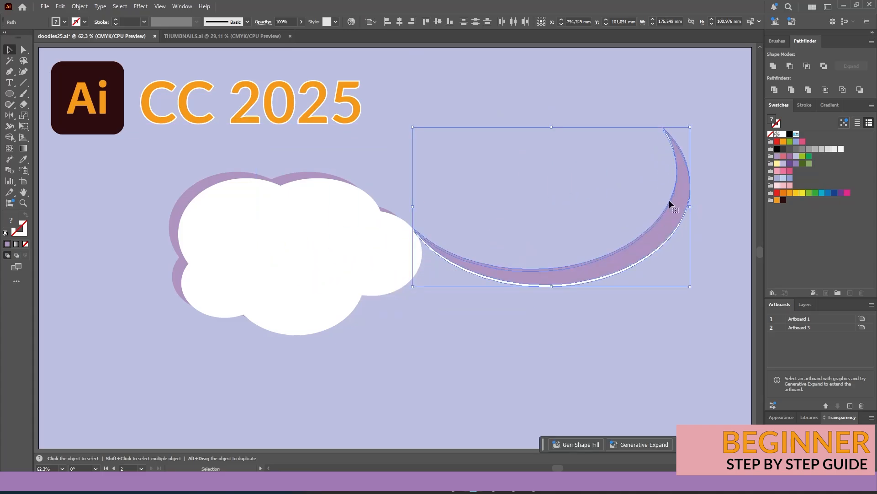
Flatten the crescent pair to about 29 mm high, group it, and scale the group to about 123 × 20 mm
left_click_drag(552, 287, 590, 129)
left_click(554, 228)
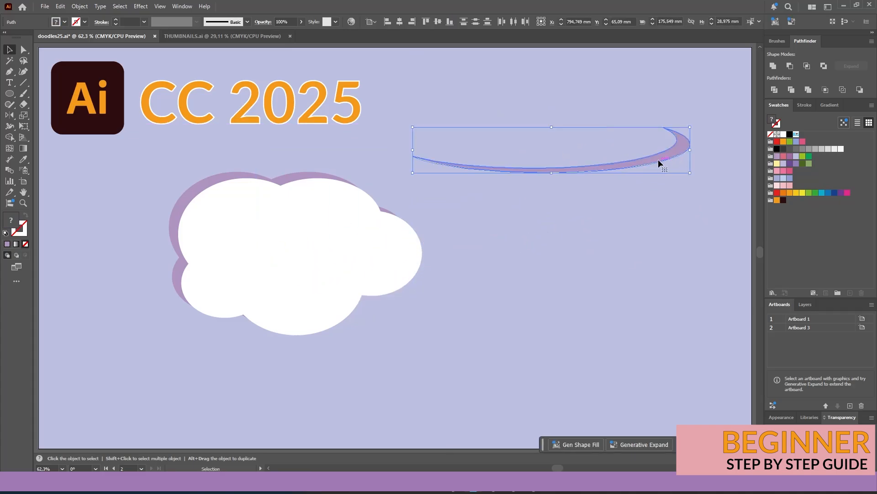
left_click(80, 7)
left_click(101, 62)
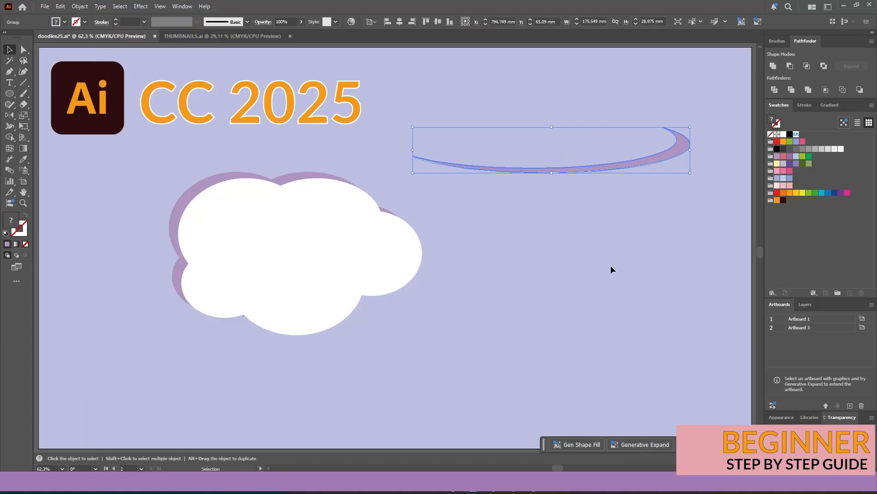
left_click_drag(411, 174, 496, 159)
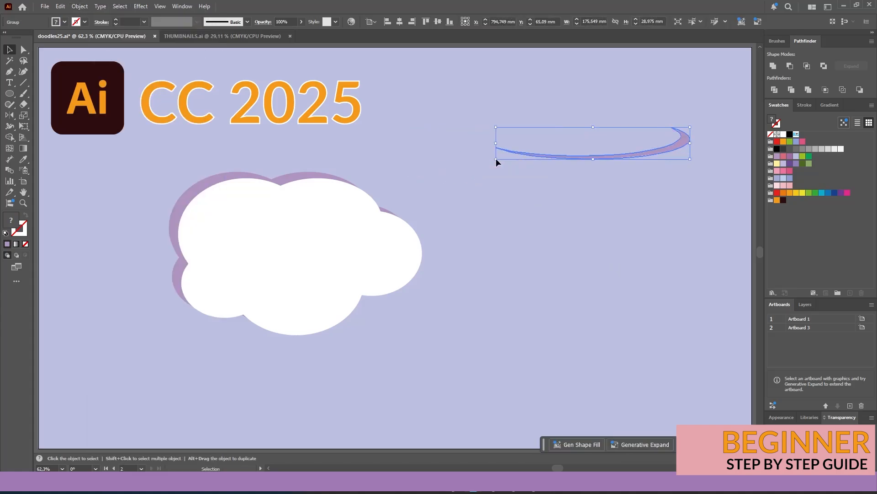
Create an art brush from the flattened crescent group with the default Stretch to Fit Stroke Length setting
left_click(783, 43)
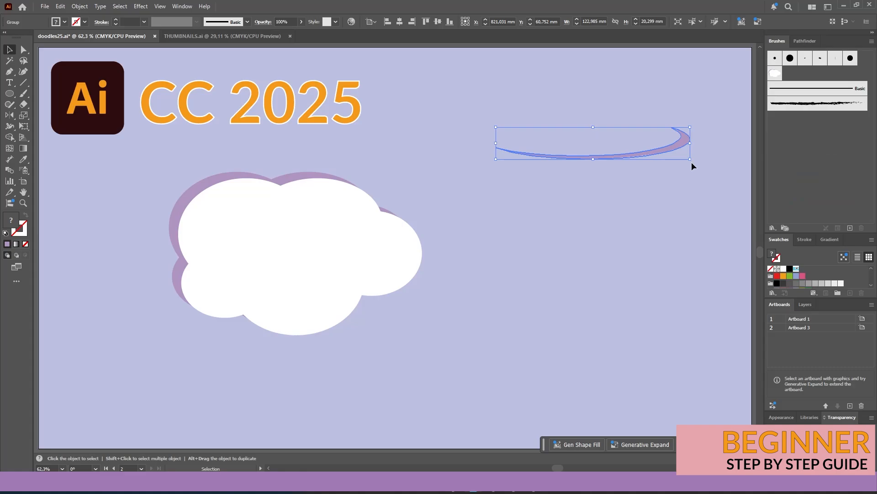
left_click_drag(675, 140, 814, 110)
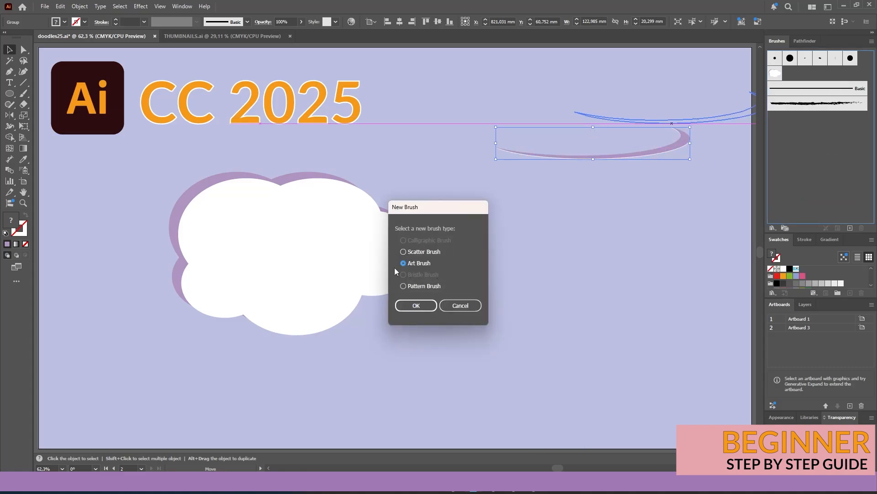
left_click(427, 306)
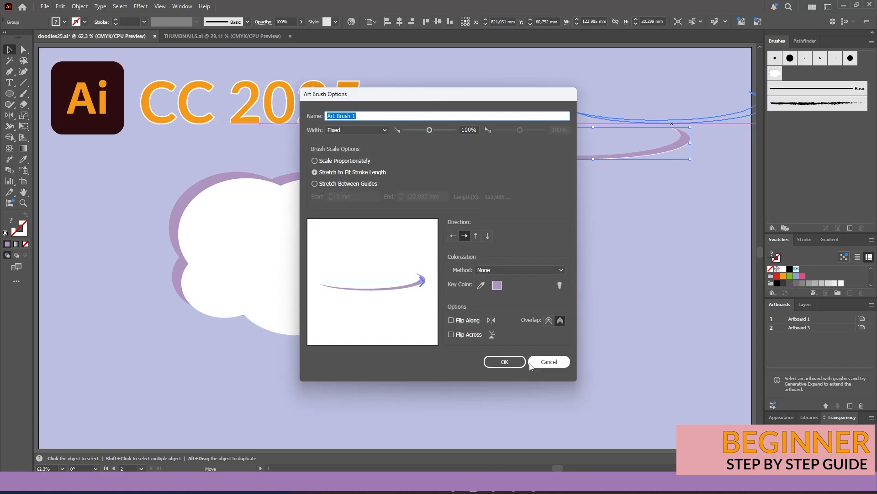
left_click(505, 362)
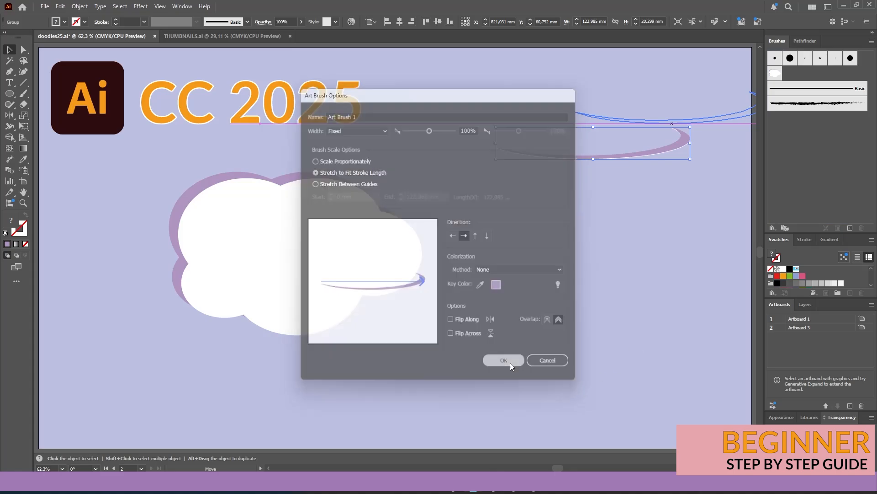
Paint several curved test strokes with the crescent art brush in the empty area beside the cloud
left_click(23, 102)
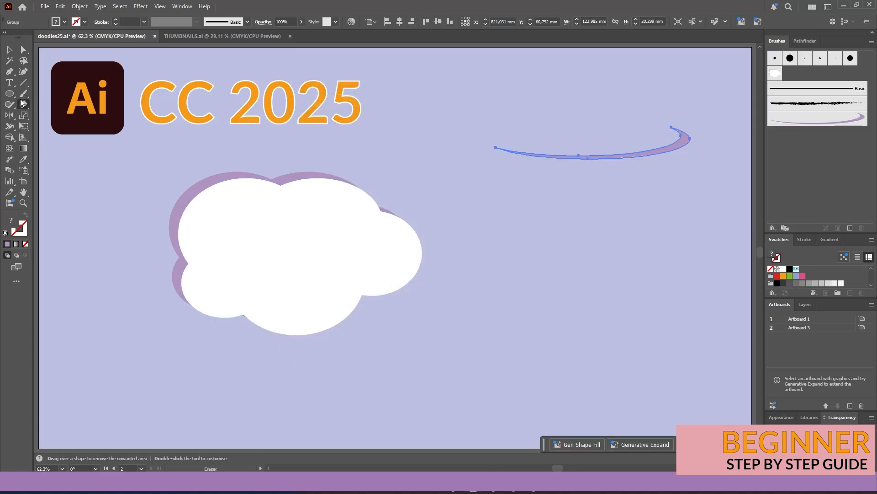
left_click(23, 94)
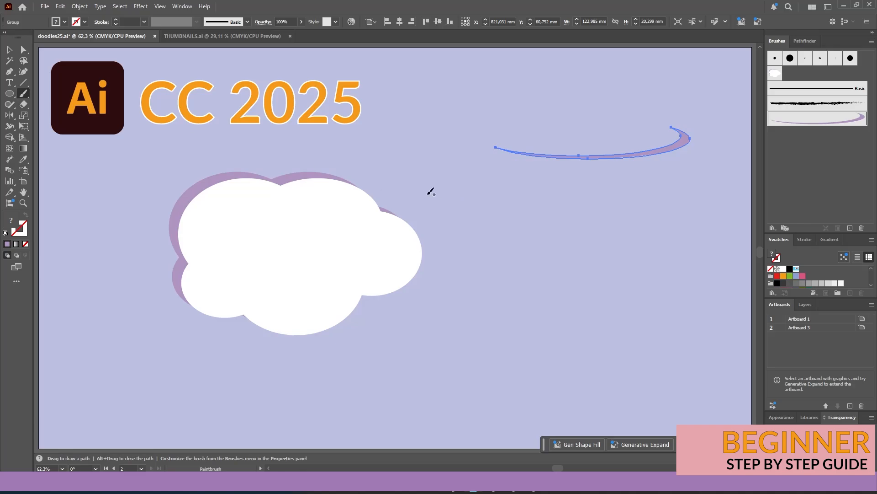
left_click_drag(429, 194, 615, 201)
mouse_move(463, 327)
left_mouse_down()
mouse_move(494, 329)
mouse_move(655, 242)
mouse_move(638, 247)
left_mouse_up()
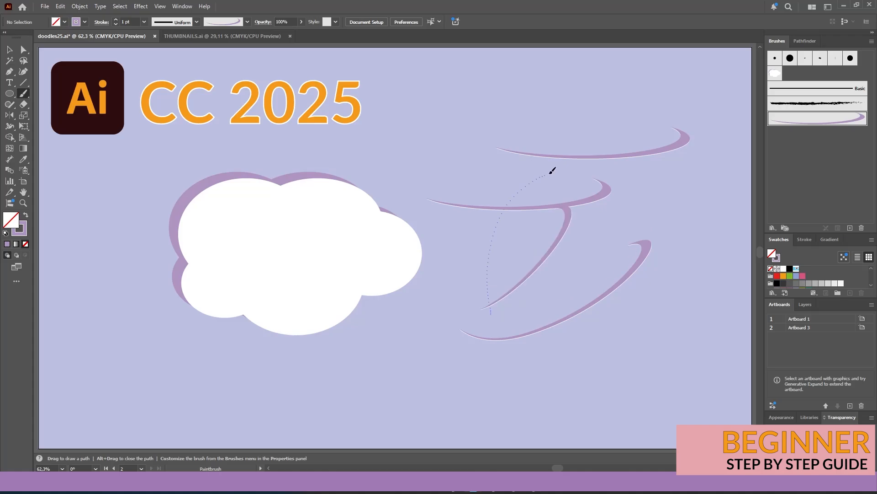
left_click_drag(550, 172, 550, 172)
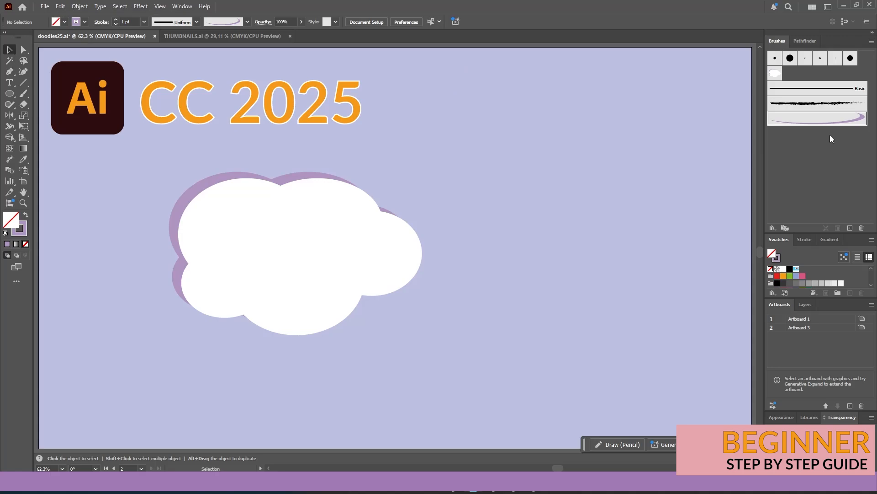
Scale the cloud down to about 99 × 63 mm, and place a smaller duplicate above and to the right of it
left_click_drag(431, 182, 532, 220)
left_click_drag(671, 265, 569, 201)
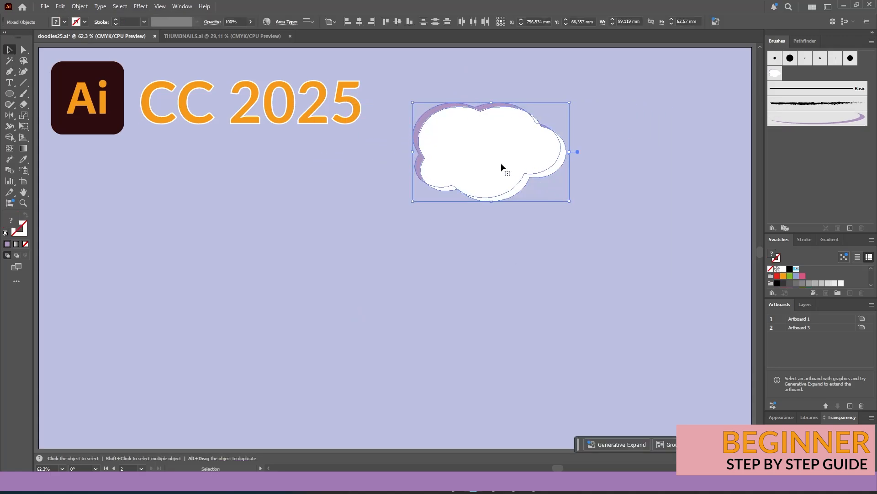
left_click_drag(503, 171, 627, 106)
scroll(699, 91, "up", 3)
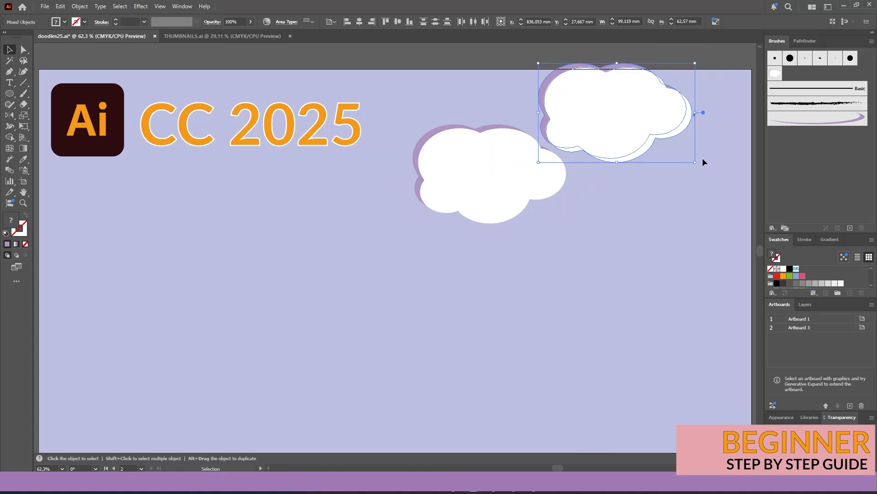
left_click_drag(698, 95, 588, 153)
Scale the larger cloud to about 60 × 39 mm and overlap its lower right part with the smaller cloud
left_click_drag(417, 279, 472, 218)
left_click_drag(525, 199, 549, 187)
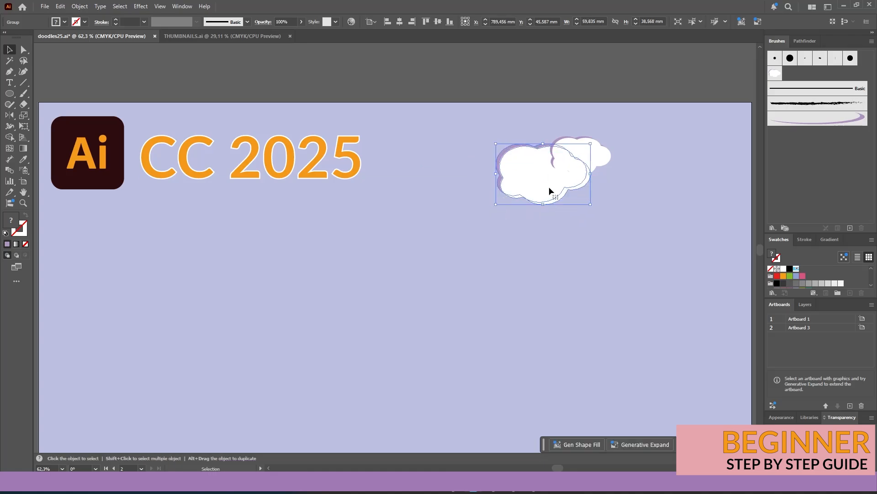
left_click(598, 217)
left_click(545, 176)
left_click(639, 143)
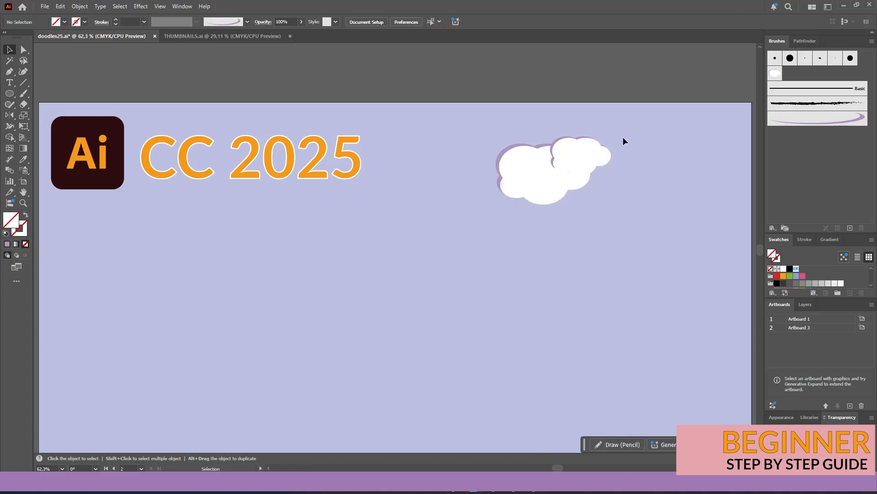
left_click(602, 149)
left_click_drag(602, 149, 601, 177)
left_click(637, 200)
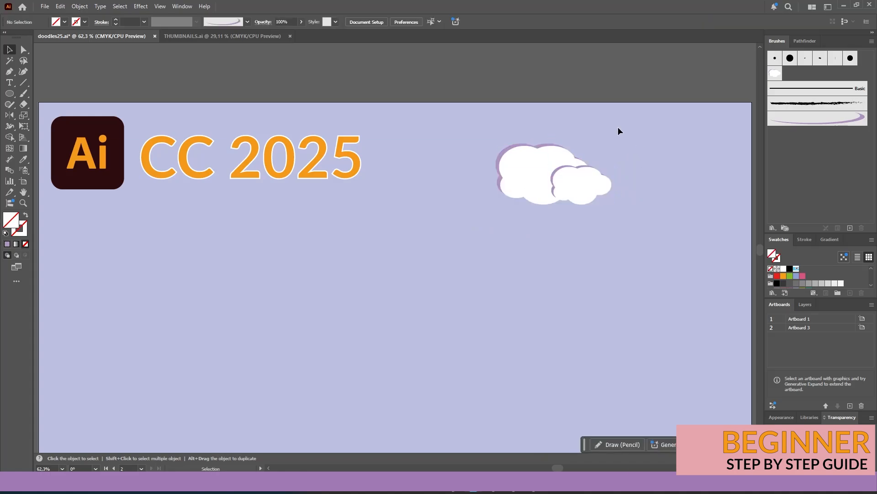
Scale both overlapping clouds together to about 32 × 18 mm
left_click_drag(618, 128, 503, 210)
mouse_move(614, 211)
left_mouse_down()
mouse_move(552, 186)
mouse_move(545, 171)
mouse_move(512, 178)
left_mouse_up()
left_click(578, 204)
Create a pattern brush from the small double cloud, viewing the outer corner tile choices and keeping the default options
left_click_drag(525, 158, 830, 76)
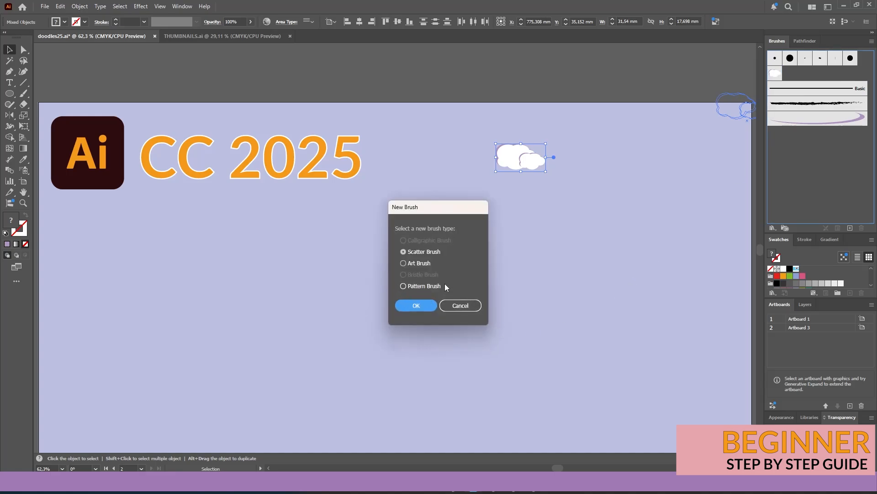
left_click(403, 286)
left_click(430, 306)
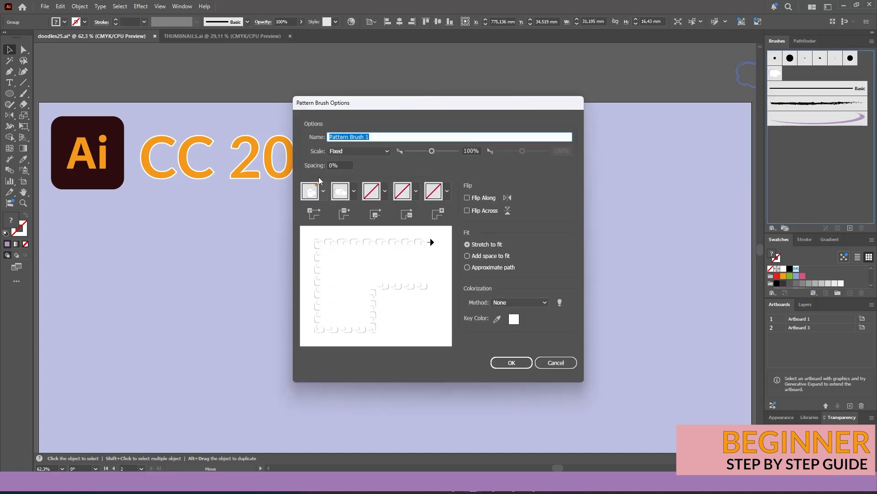
left_click(316, 197)
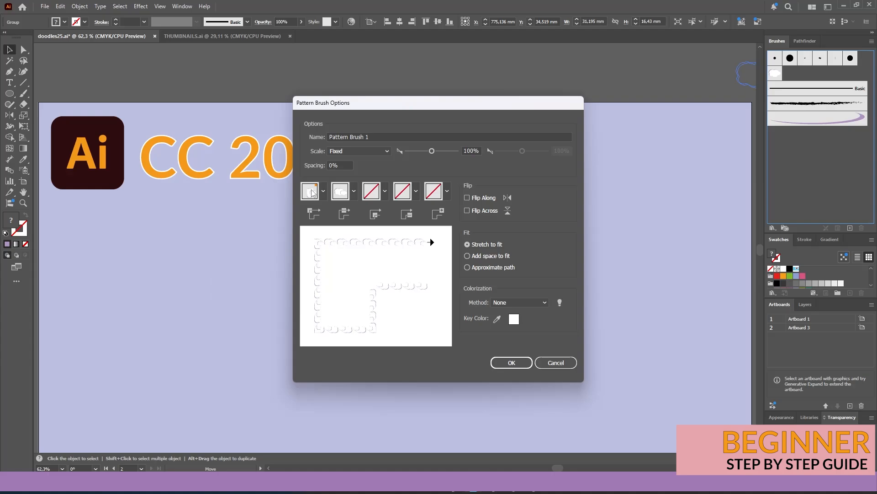
left_click(312, 190)
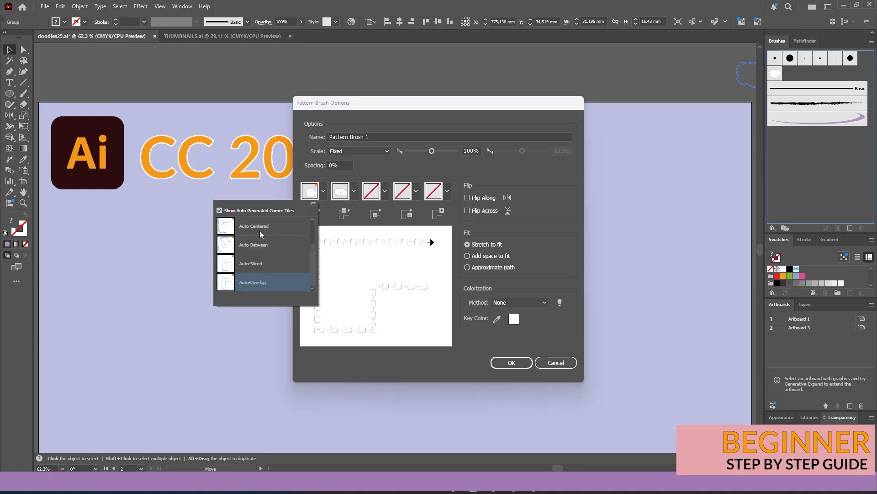
left_click(505, 361)
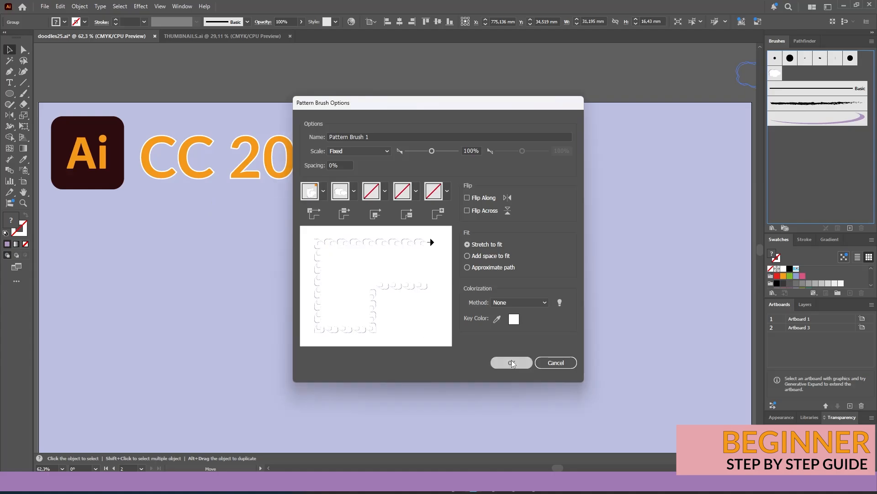
left_click(511, 362)
Draw a circle about 121 mm in diameter below the CC 2025 title and apply the cloud pattern brush to it
key("l")
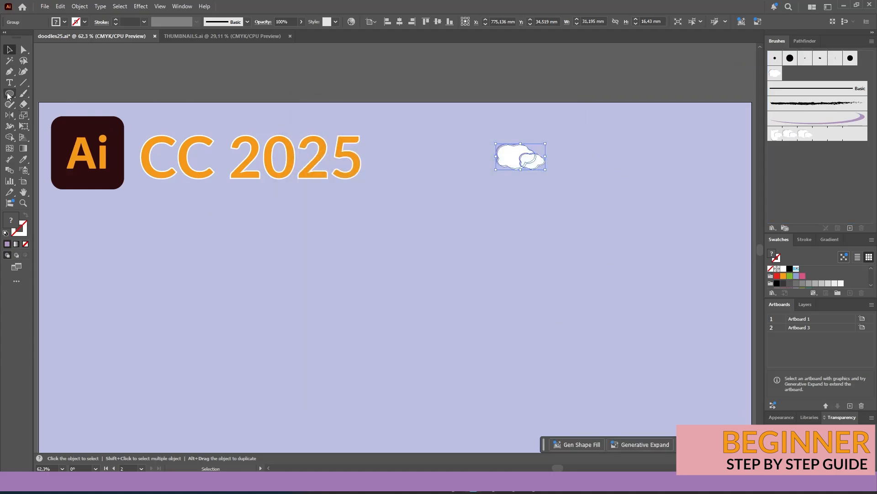
mouse_move(65, 202)
left_mouse_down()
mouse_move(249, 355)
mouse_move(253, 390)
left_mouse_up()
left_click(817, 139)
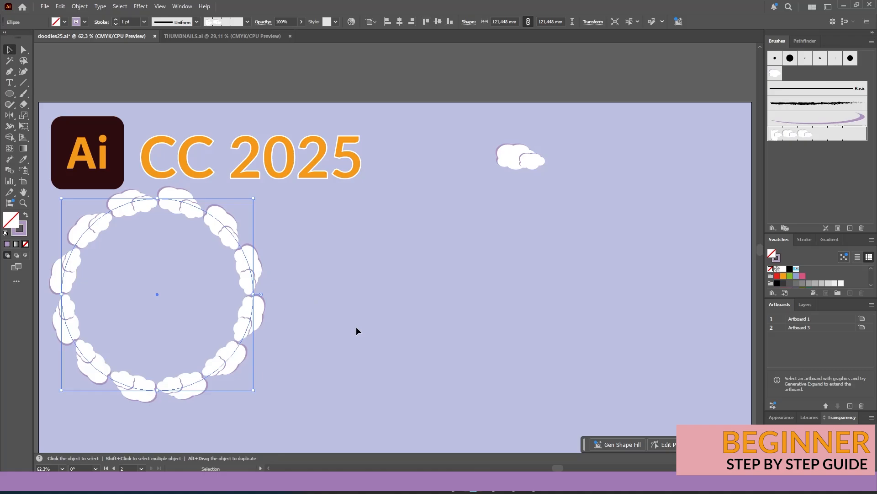
Draw a rectangle about 115 × 104 mm beside the cloud circle with the cloud pattern brush, and paint a freehand stroke next to it
key("ctrl+shift+a")
left_click(14, 96, "alt")
left_click(14, 96, "alt")
left_click(14, 96, "alt")
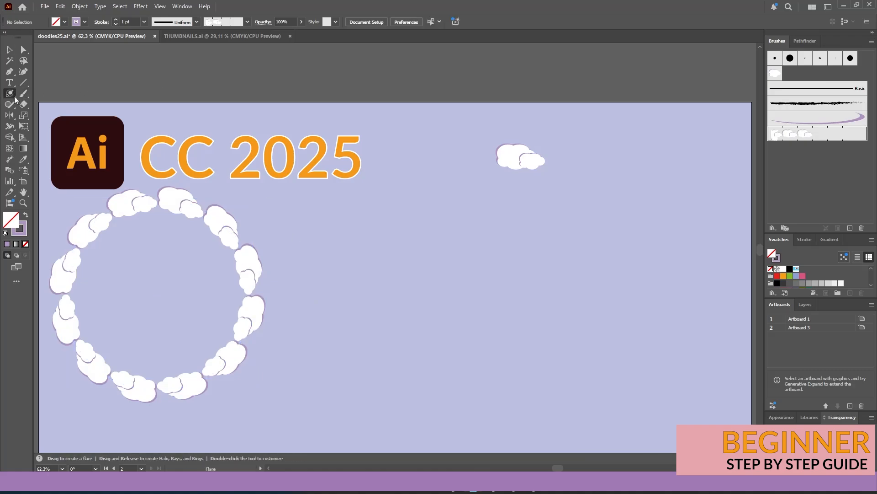
left_click(15, 96, "alt")
mouse_move(315, 212)
left_mouse_down()
mouse_move(316, 247)
mouse_move(497, 376)
left_mouse_up()
left_click(802, 139)
key("b")
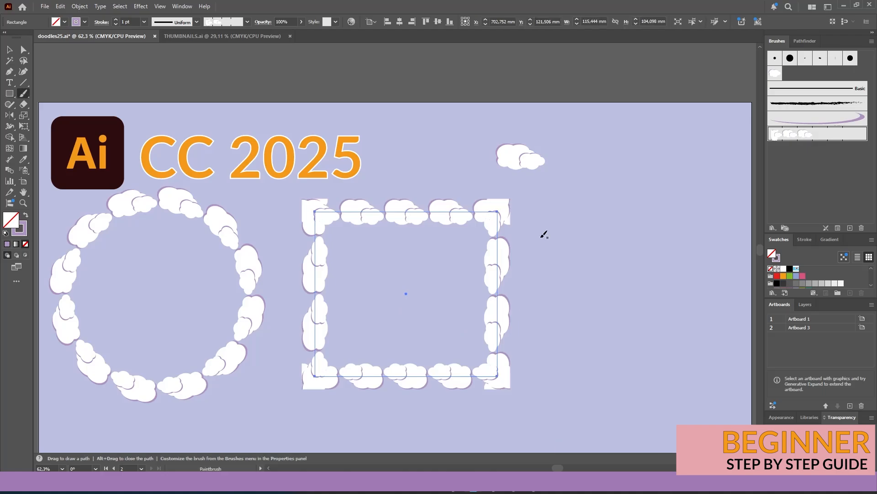
left_click_drag(545, 251, 572, 328)
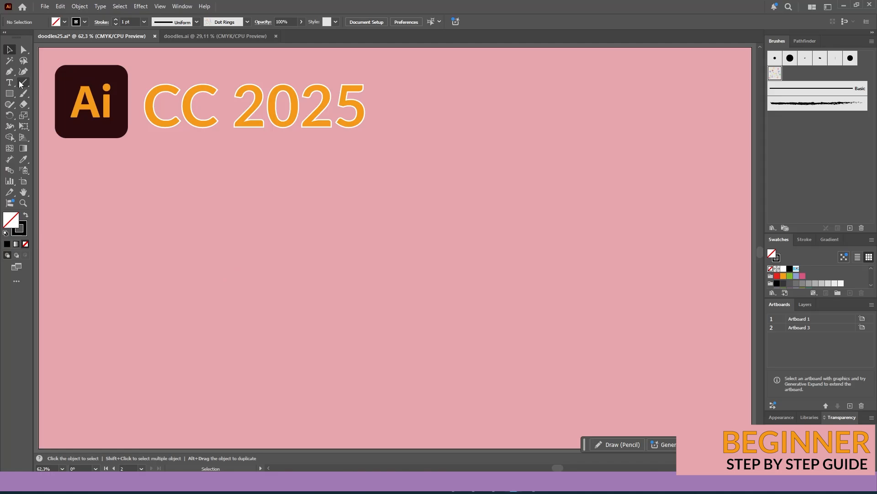
Paint a long rising curve across the pink artboard with the Dot Rings brush and set its stroke weight to 12 pt
key("b")
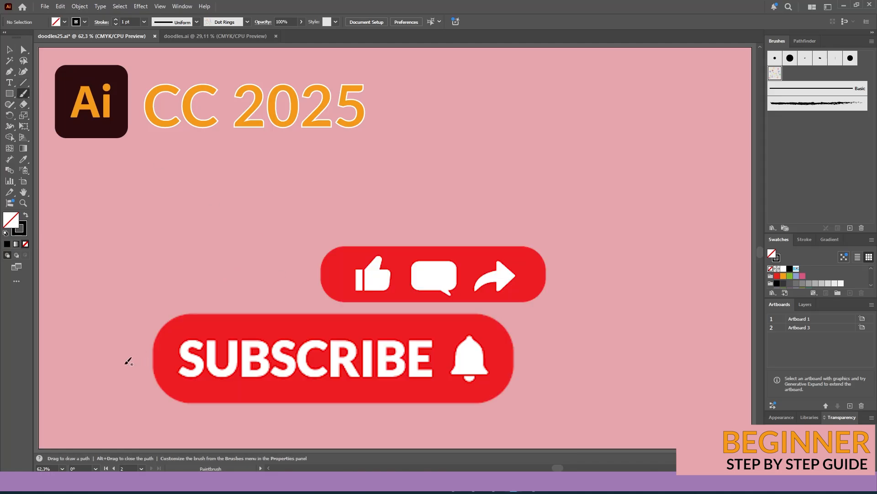
mouse_move(125, 364)
left_mouse_down()
mouse_move(612, 187)
mouse_move(678, 179)
left_mouse_up()
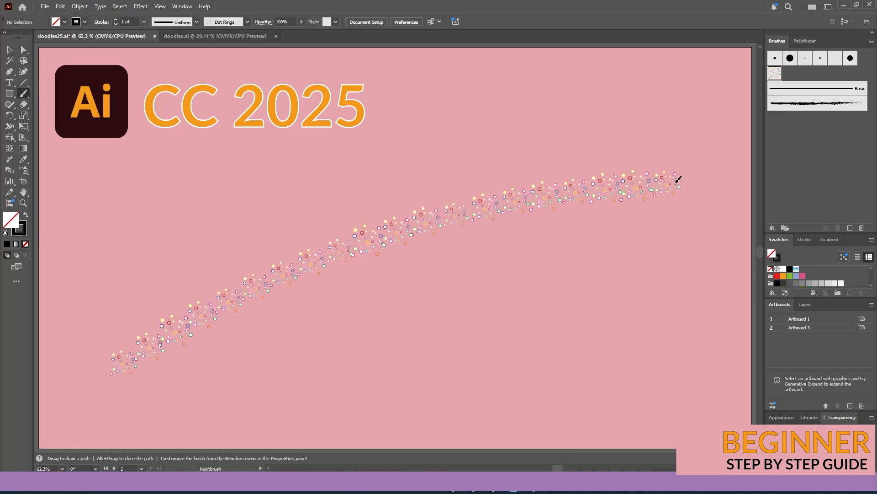
left_click(144, 21)
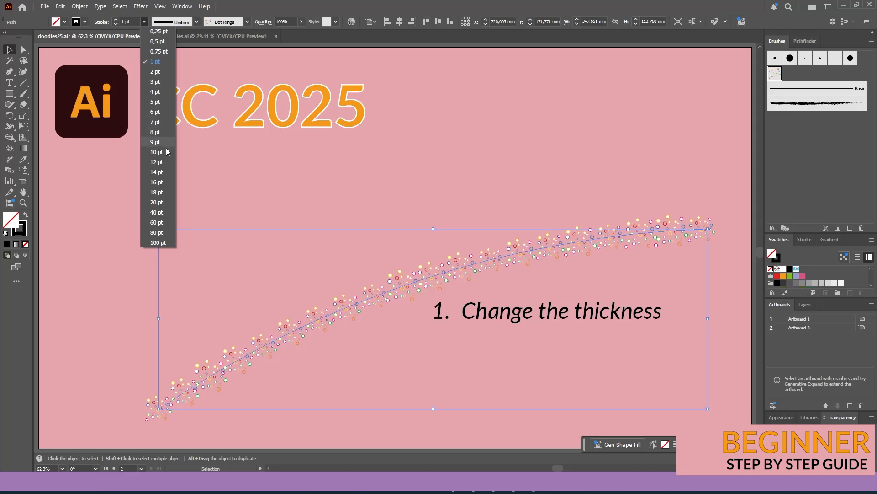
left_click(161, 163)
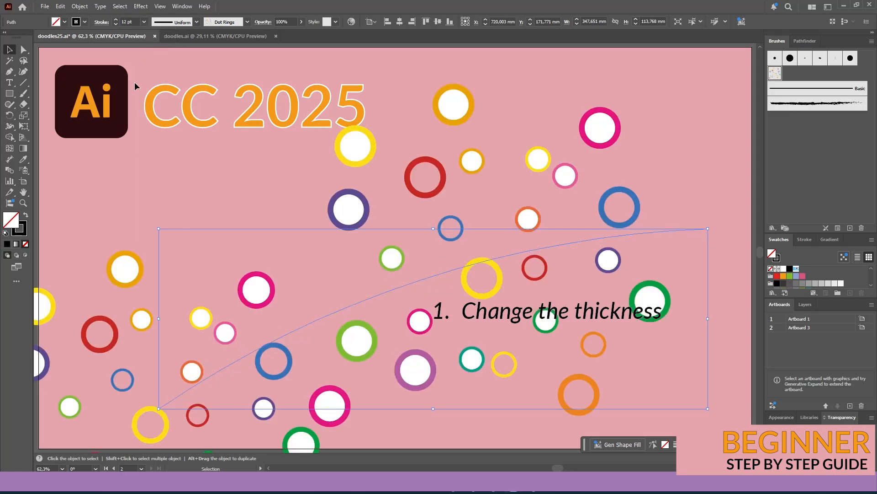
Try stroke weights of 0.25 pt and 20 pt on the Dot Rings curve
left_click(144, 21)
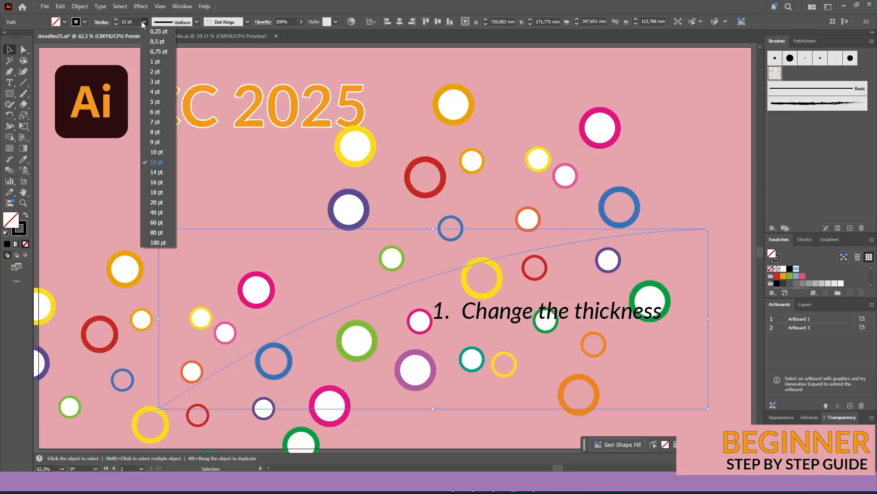
left_click(158, 32)
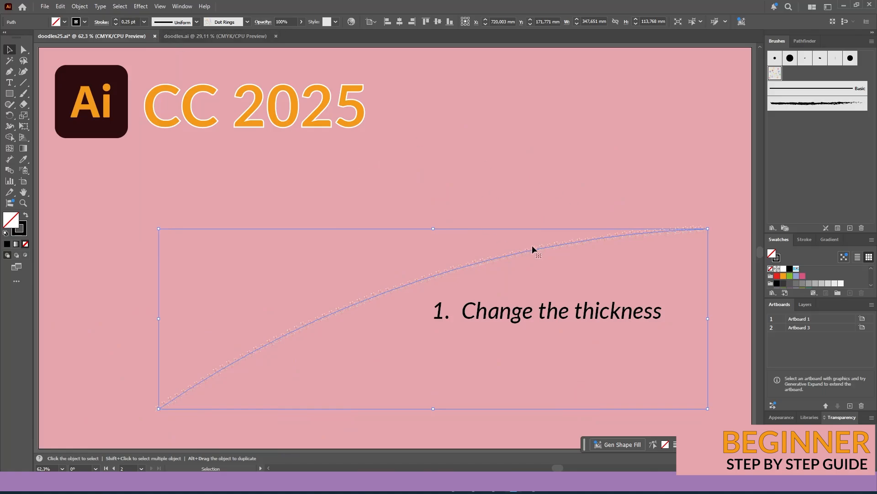
left_click(144, 22)
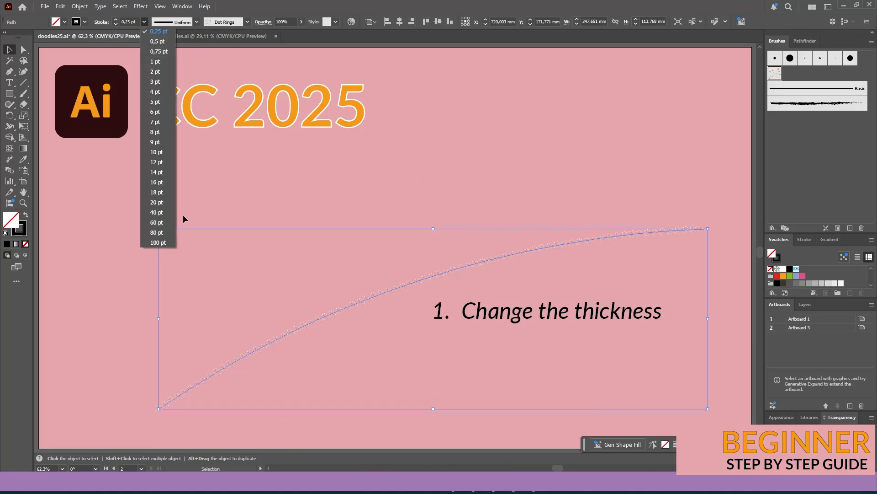
left_click(167, 199)
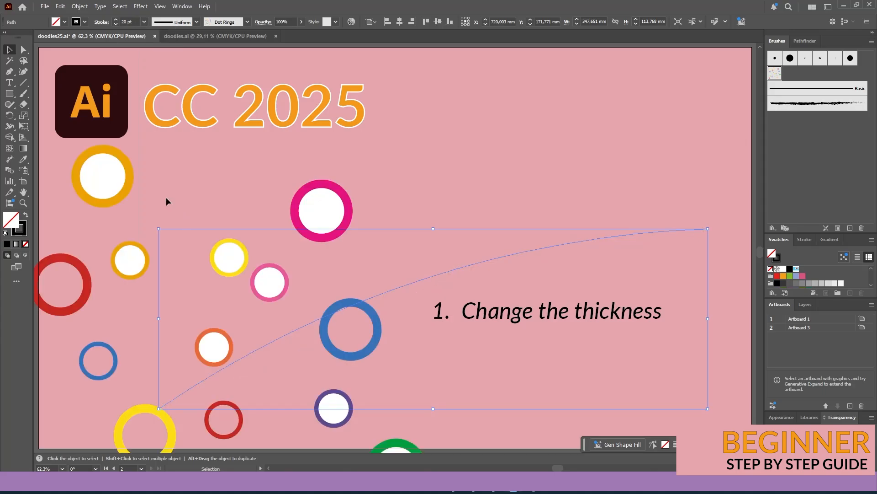
Set the Dot Rings curve's stroke weight to 4 pt and move it about 24 mm right and 36 mm up
left_click(144, 22)
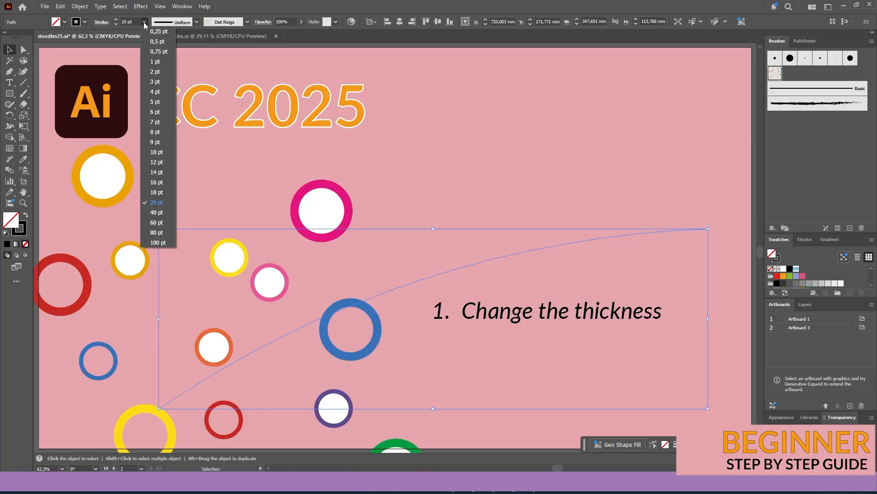
left_click(154, 92)
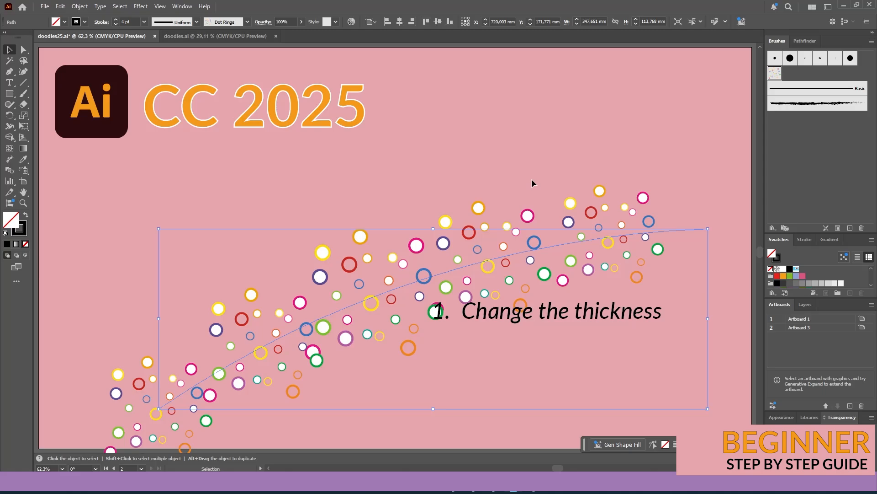
left_click_drag(537, 246, 575, 191)
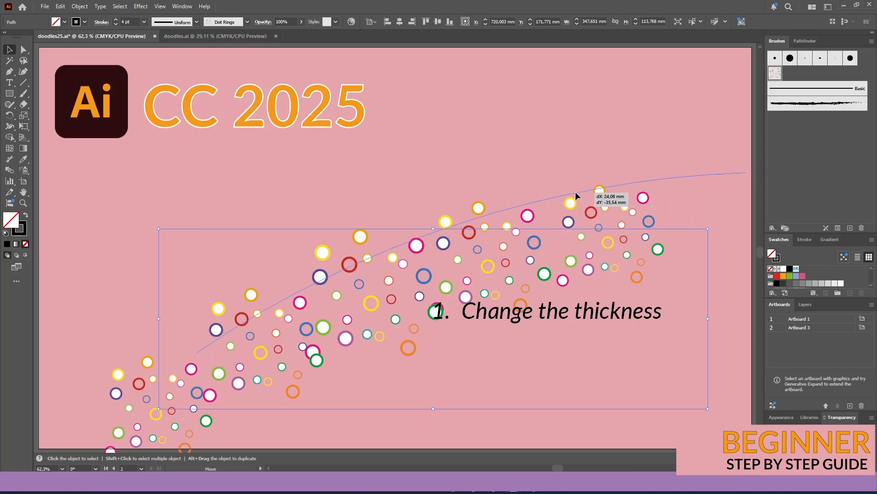
left_click(635, 382)
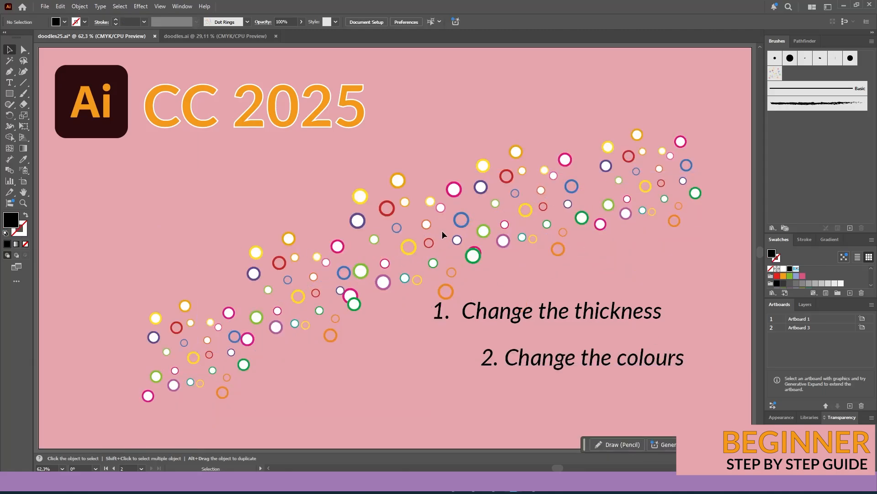
Recolor the Dot Rings curve with the advanced Recolor Artwork options, trying the Hydrangea and Color Group 2 swatch groups and choosing Iris
left_click(563, 202)
left_click(561, 197)
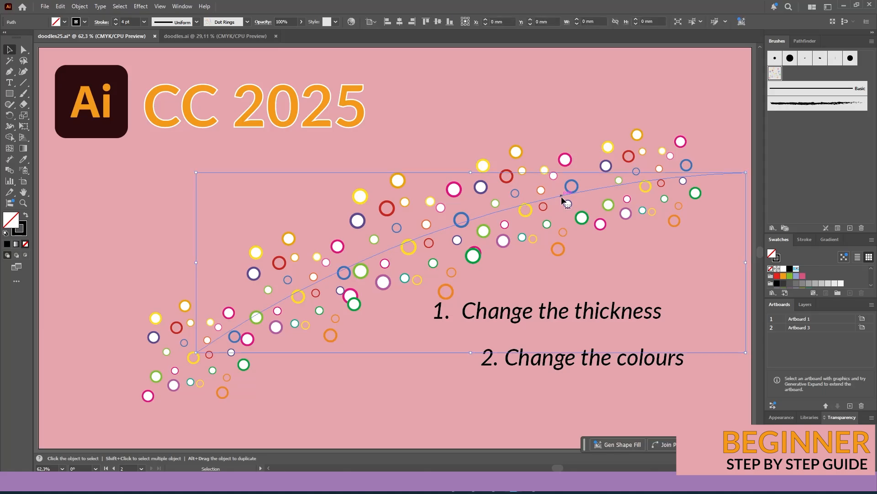
left_click(353, 23)
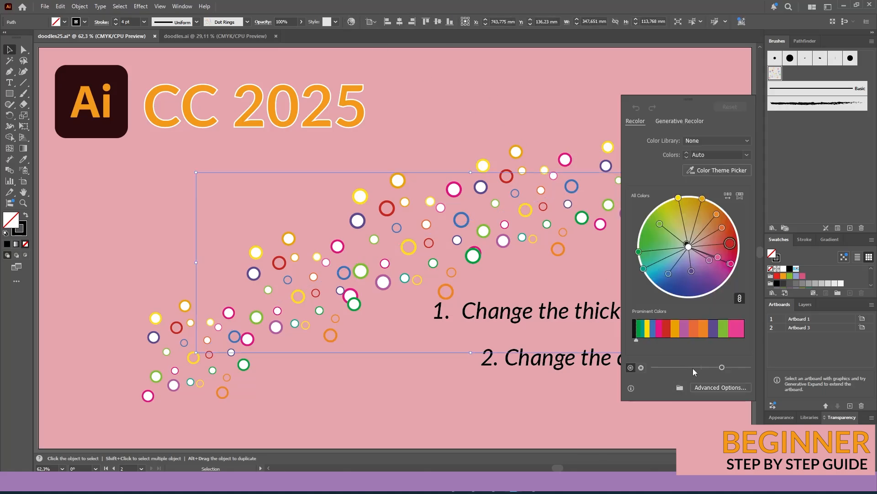
left_click(723, 386)
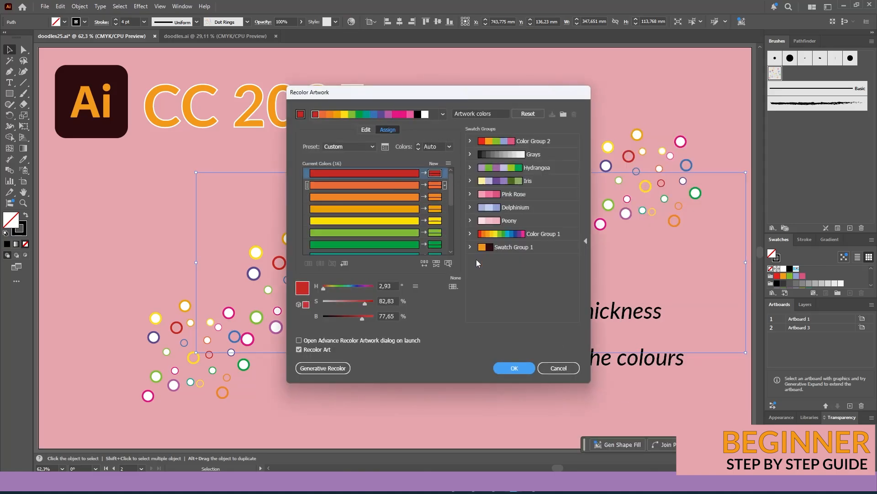
left_click(489, 167)
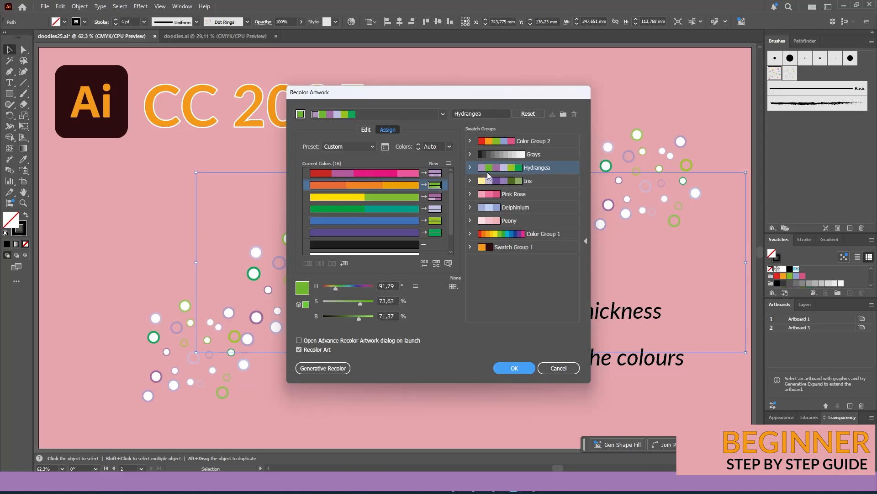
left_click(481, 143)
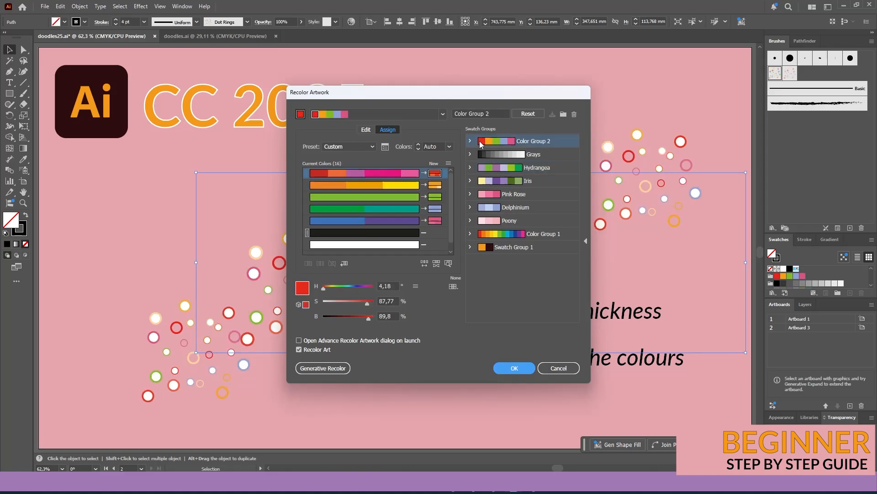
left_click(488, 171)
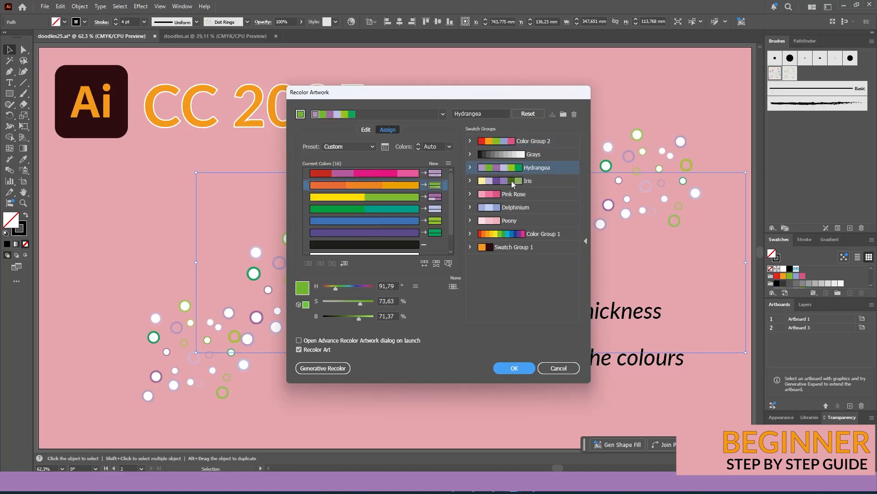
left_click(512, 180)
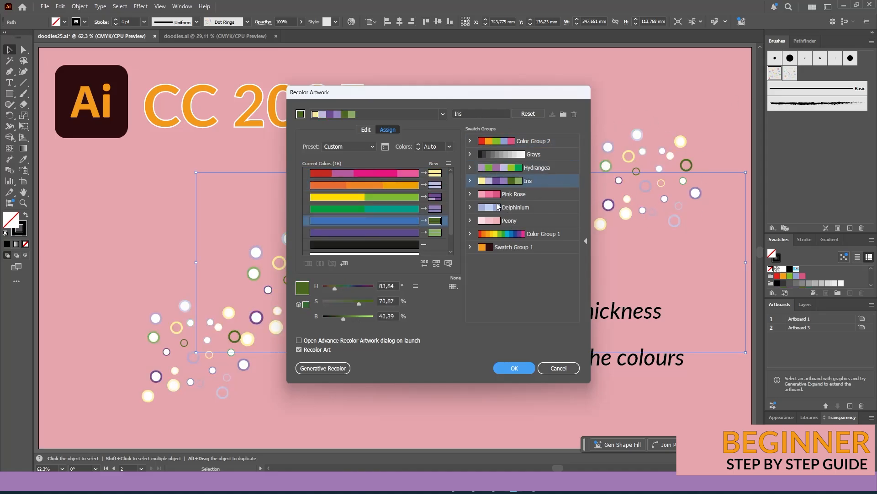
left_click(497, 205)
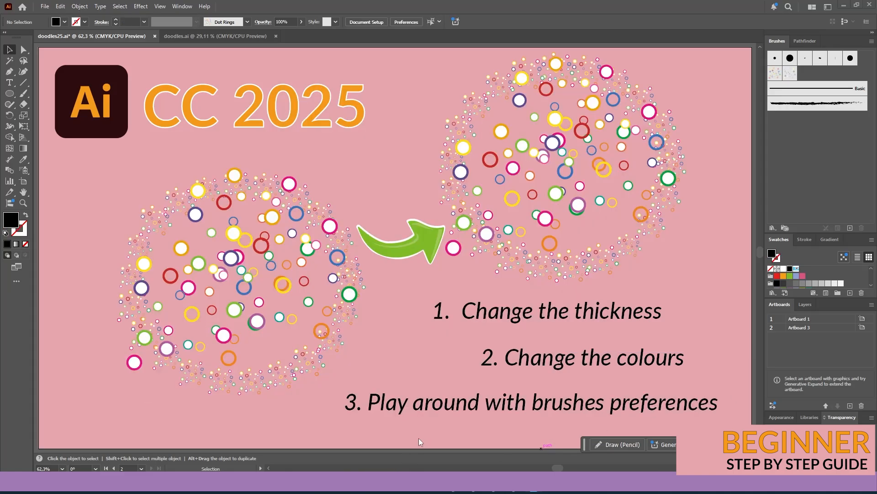
Apply the recolored Dot Rings copy brush to the outer and inner ellipses of the ring cluster the green arrow points to
mouse_move(527, 492)
left_click(578, 262)
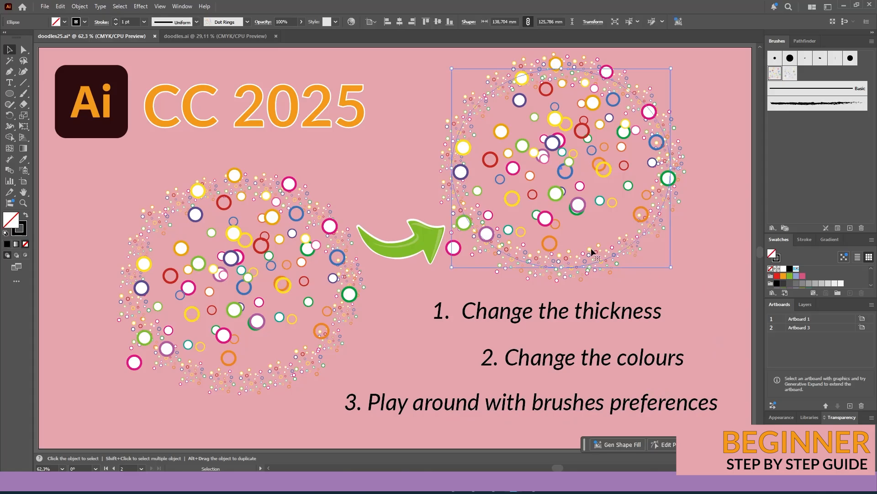
left_click(790, 75)
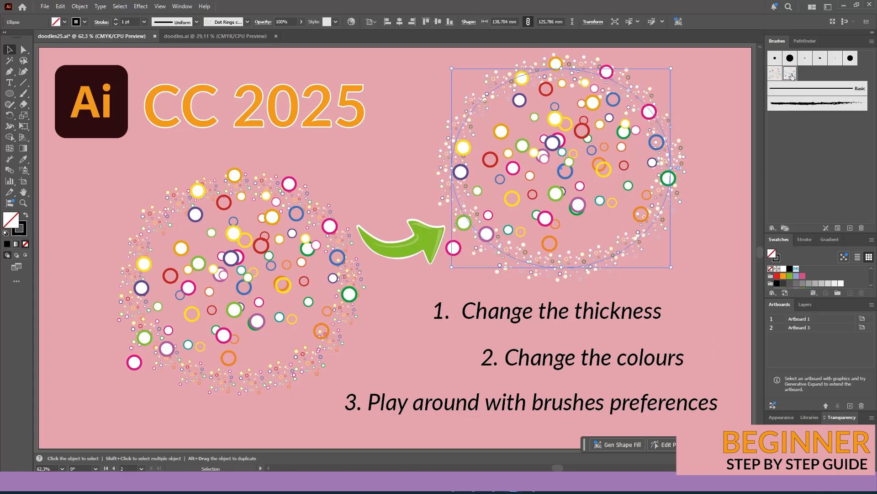
left_click(575, 134)
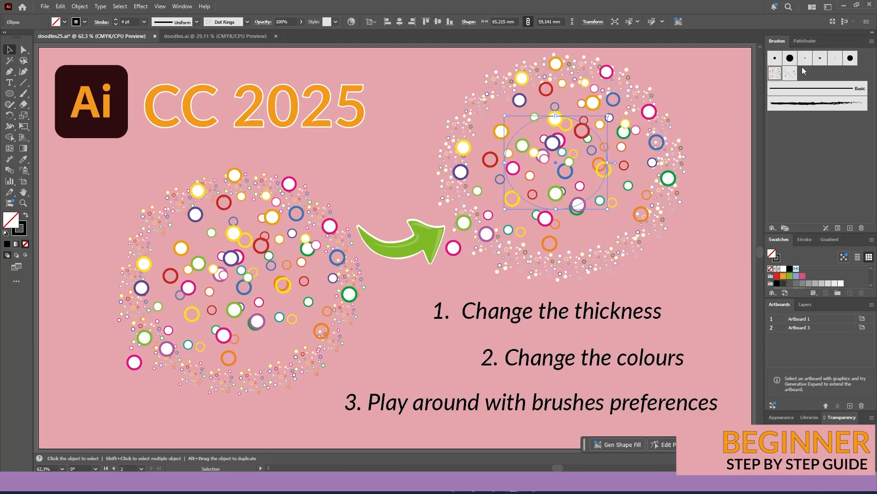
left_click(791, 75)
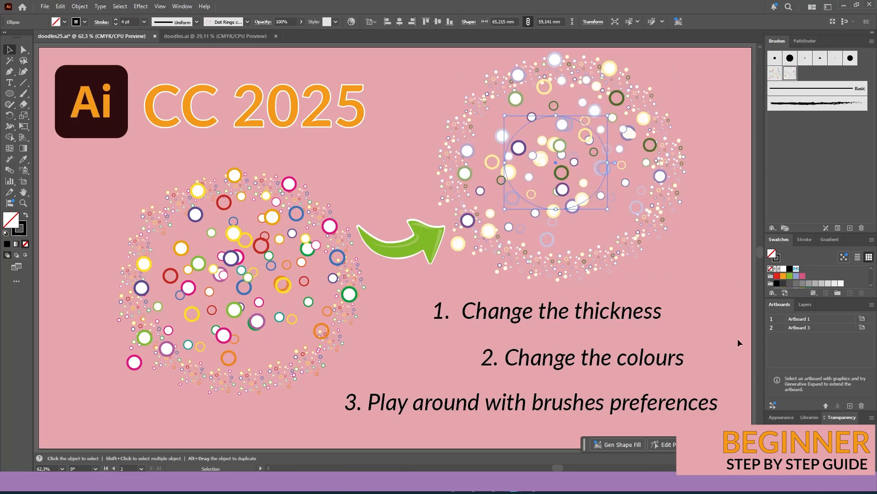
left_click(697, 292)
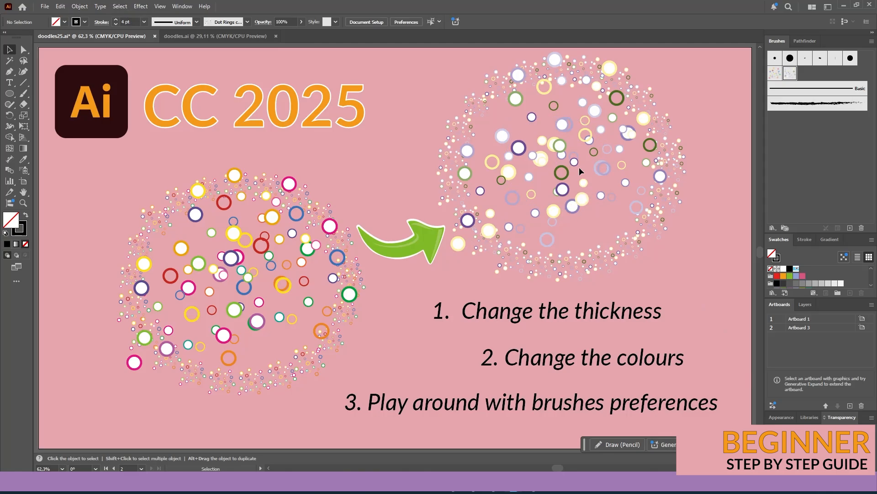
left_click_drag(686, 89, 574, 148)
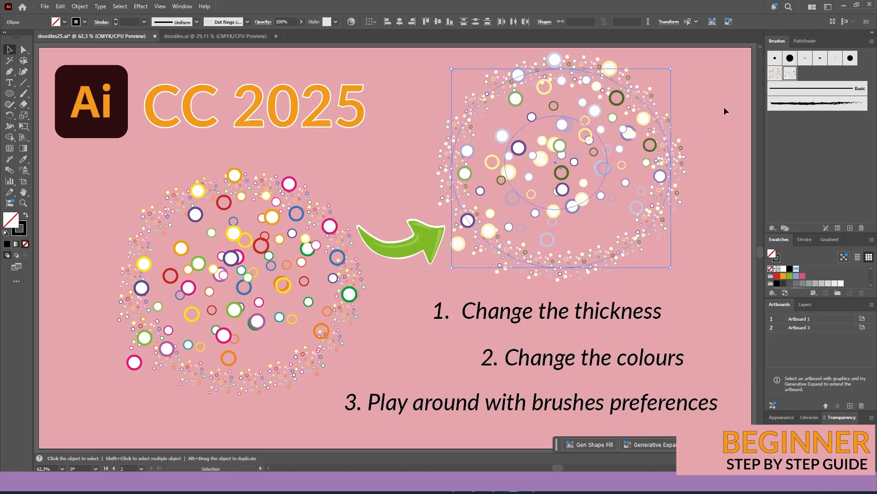
left_click(725, 110)
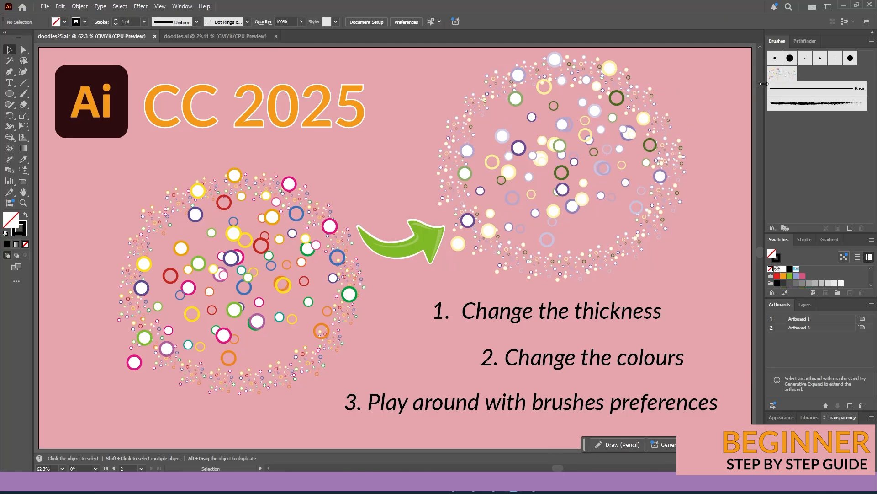
Lower the minimum random size of the Dot Rings copy scatter brush to 33% and apply the change to existing strokes
double_click(788, 76)
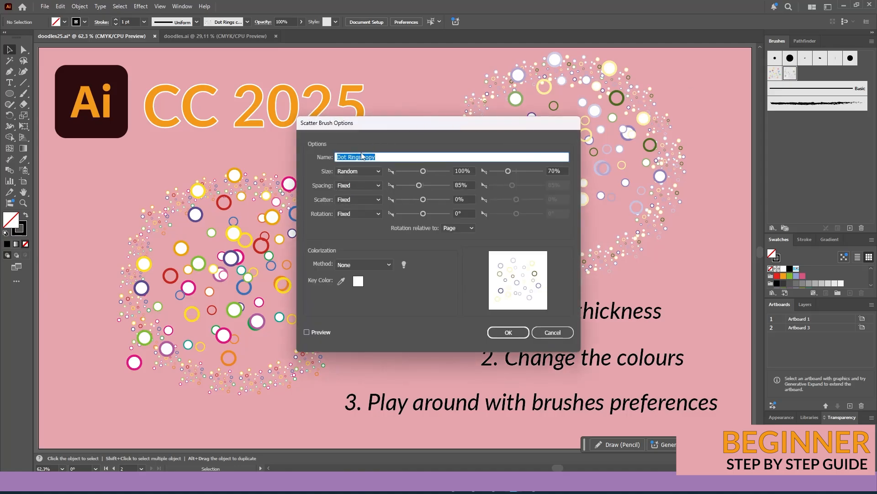
left_click(358, 170)
left_click(358, 171)
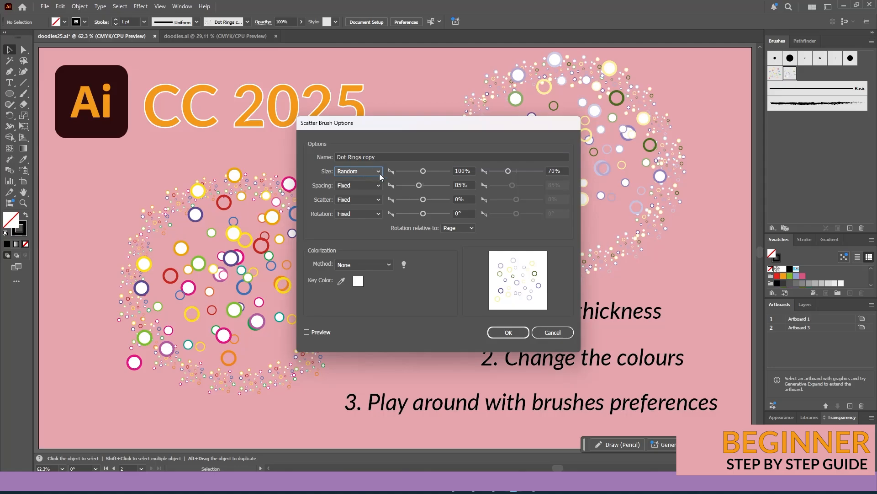
left_click_drag(424, 172, 405, 176)
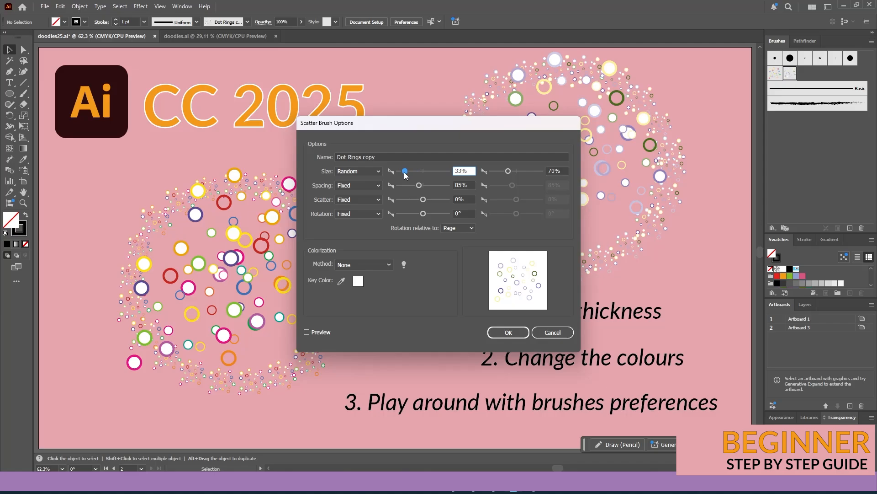
left_click(510, 333)
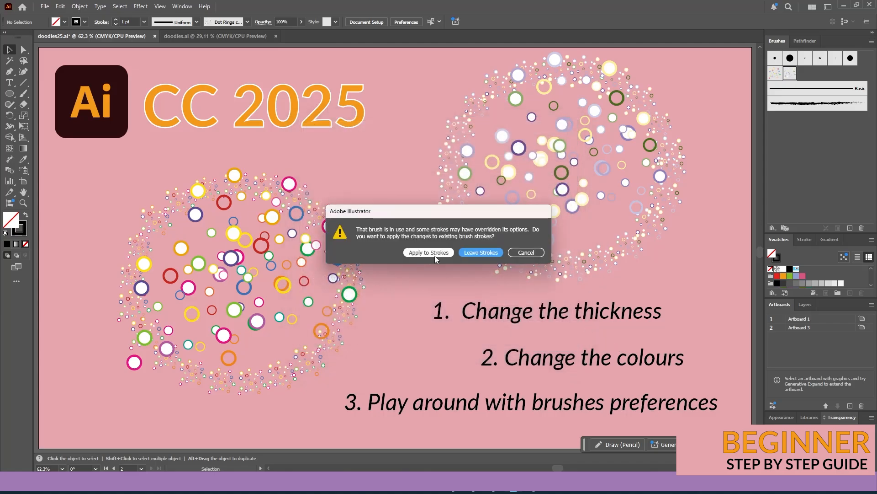
left_click(423, 254)
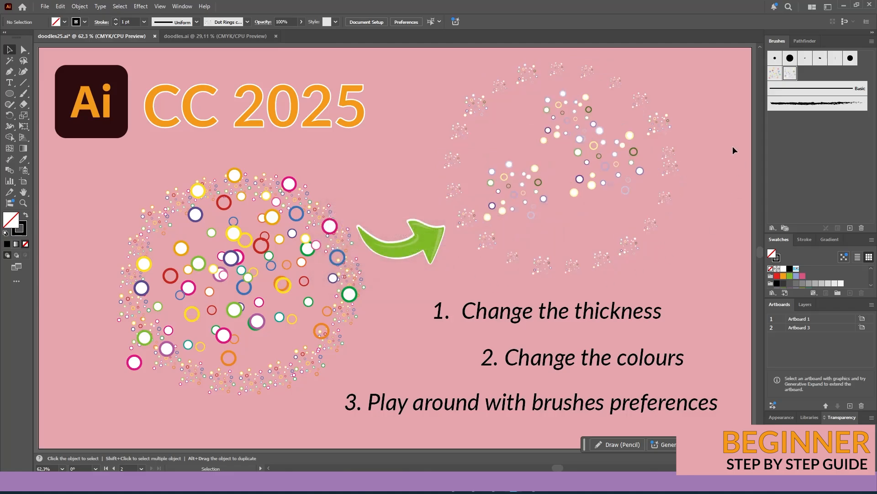
Change the Dot Rings copy brush's spacing to Random with a minimum of 70%
double_click(790, 74)
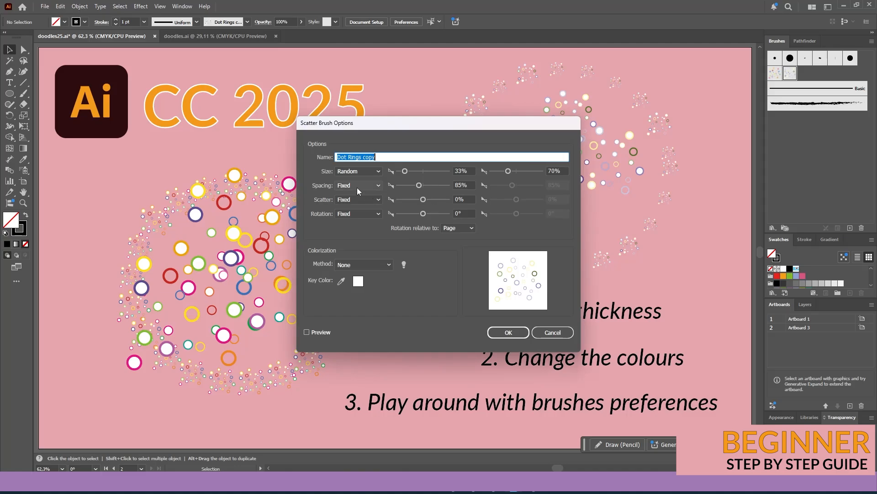
left_click(358, 185)
left_click(359, 205)
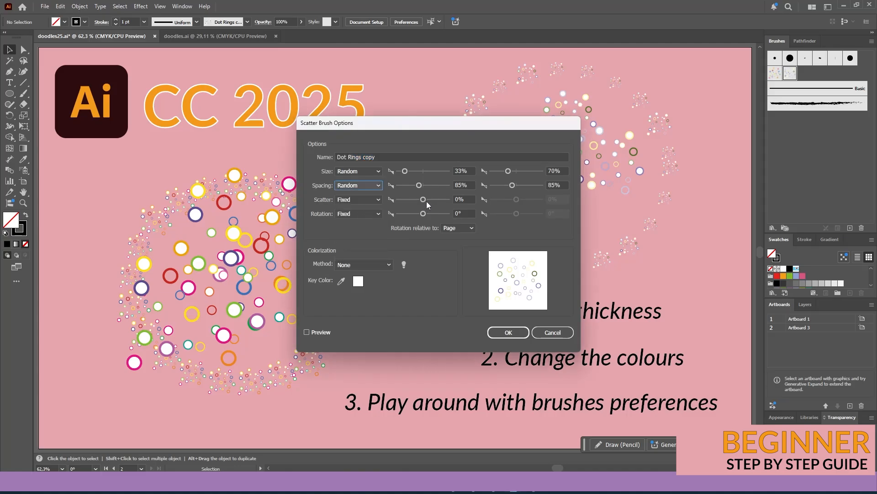
left_click(459, 185)
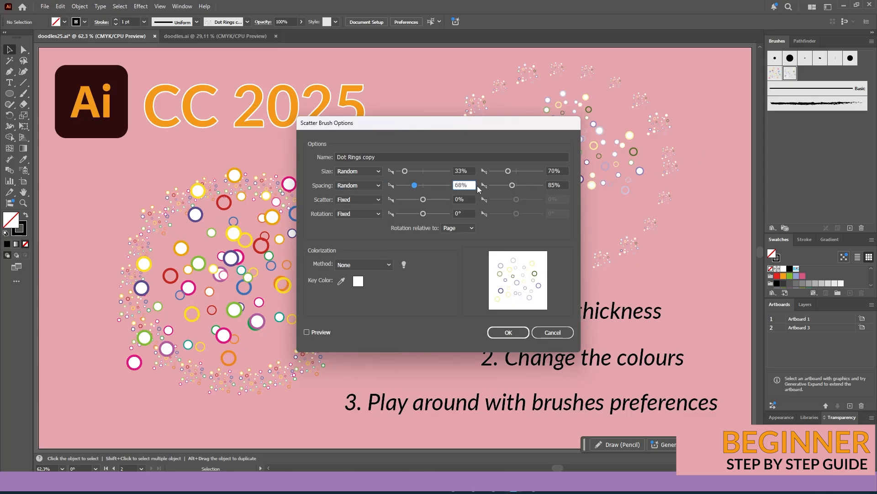
left_click(419, 184)
type("70")
key("Tab")
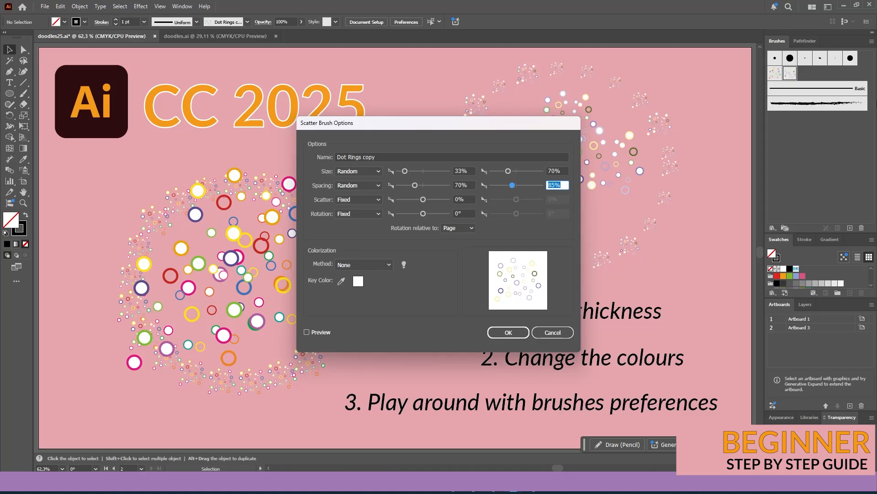